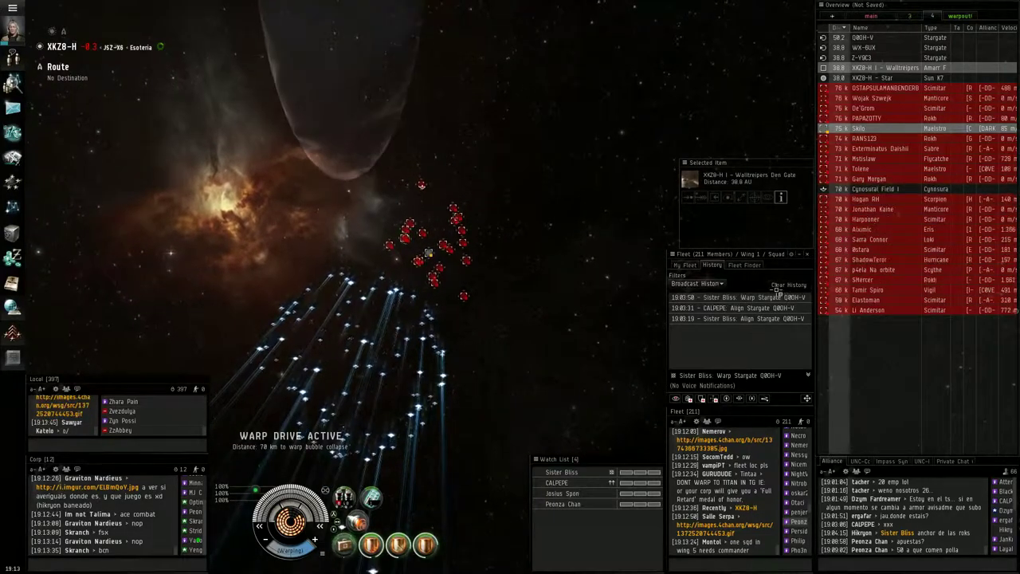
# Clear the old broadcast entries in the Fleet History while warping into XKZ8-H
pyautogui.click(785, 286)
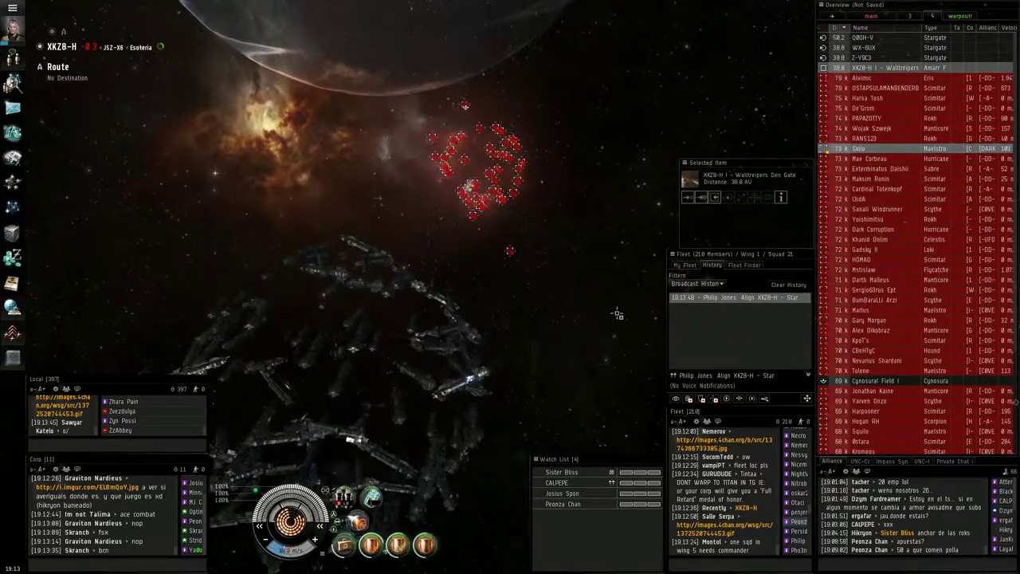
# Align to the broadcast star and lock the first broadcast enemy Rokh
pyautogui.rightClick(734, 298)
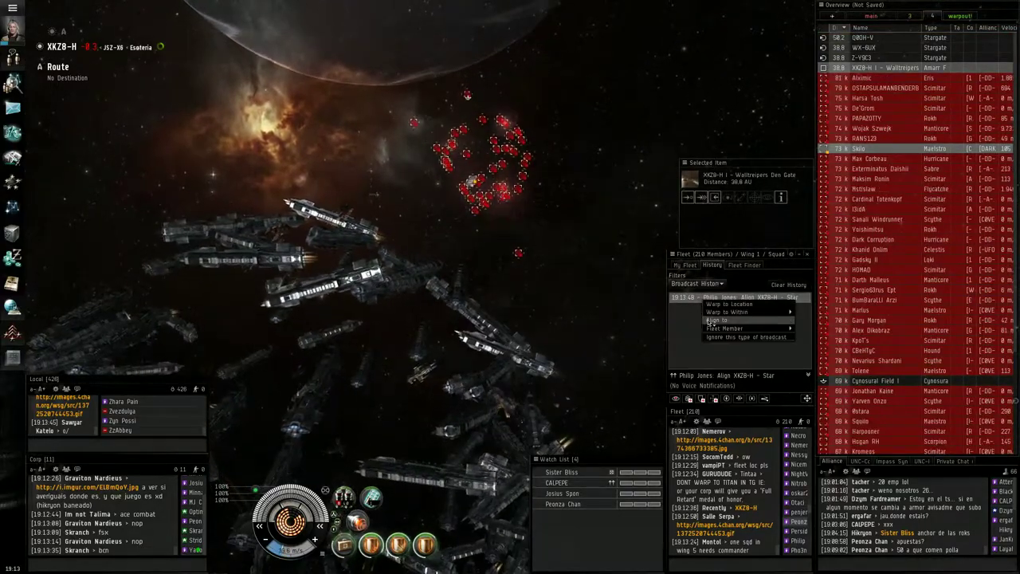
pyautogui.click(715, 320)
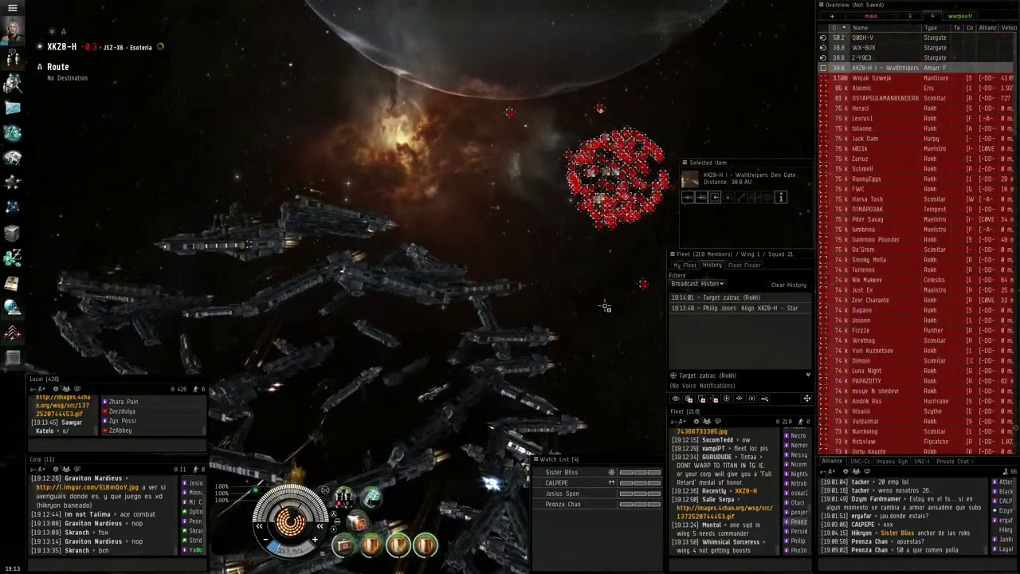
pyautogui.keyDown('ctrl'); pyautogui.click(716, 298); pyautogui.keyUp('ctrl')
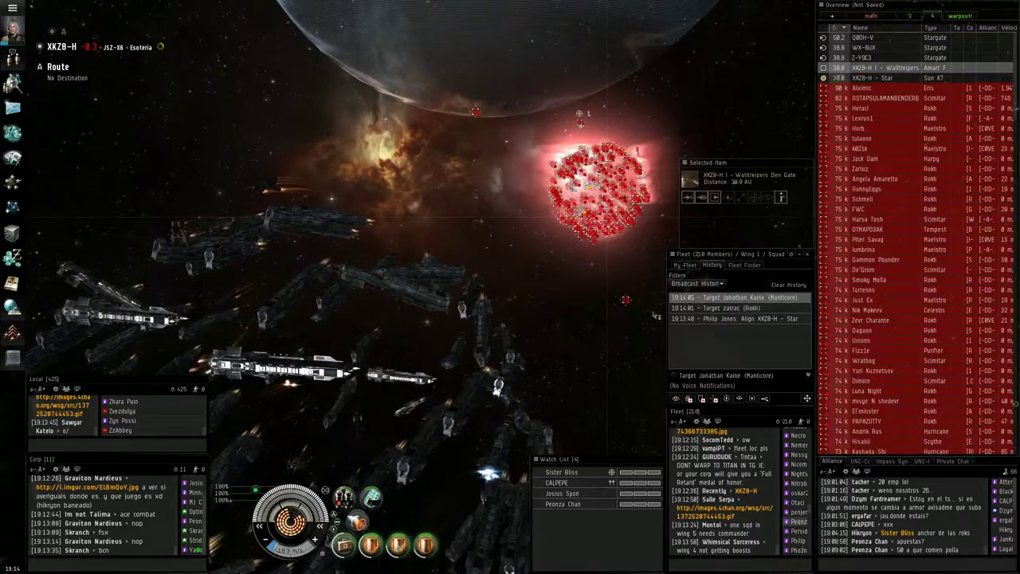
pyautogui.moveTo(656, 315); pyautogui.dragTo(558, 263)
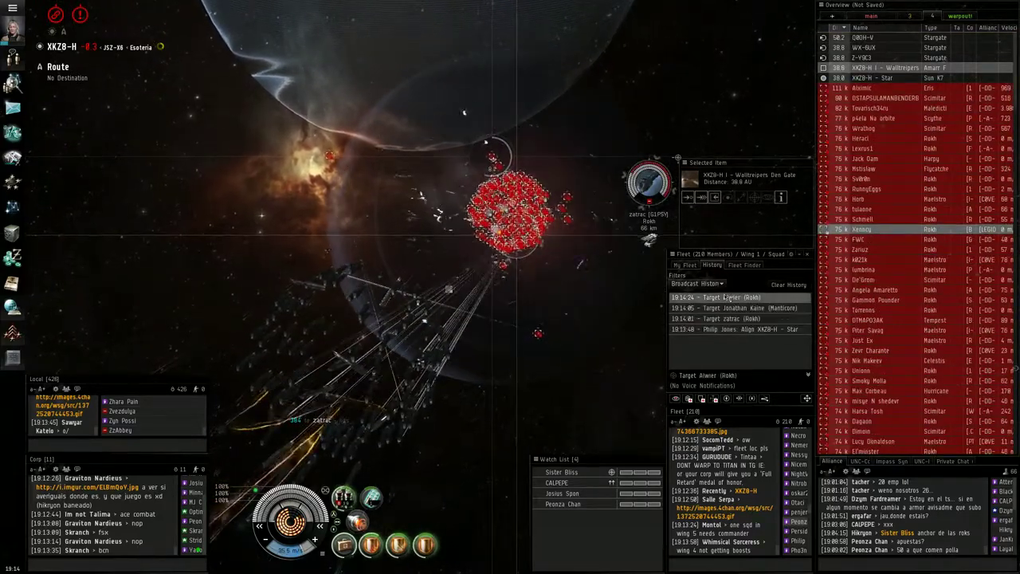
# Lock successive broadcast Rokh targets, rotating the camera toward the enemy blob between locks
pyautogui.press('ctrl')
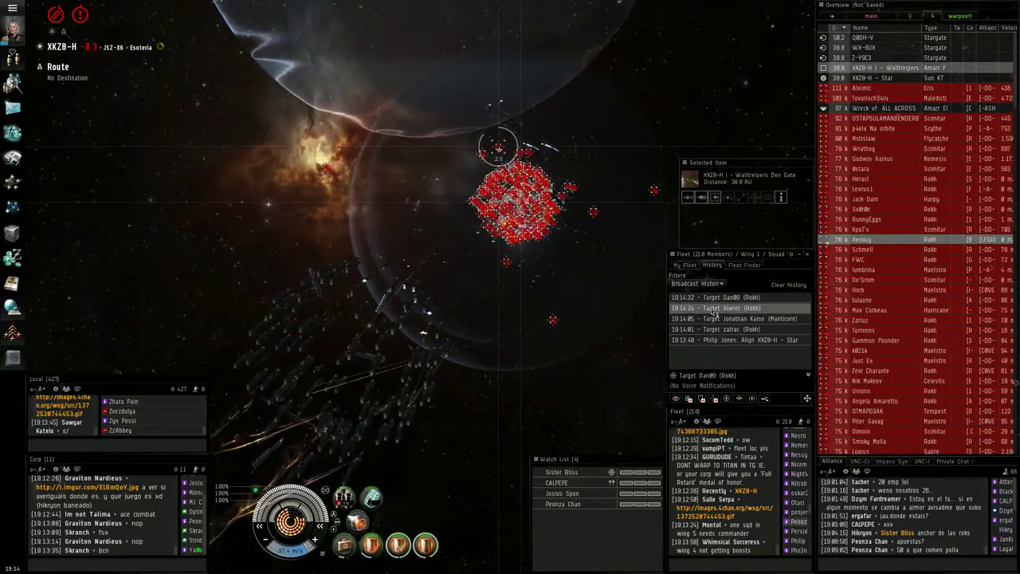
pyautogui.click(714, 307)
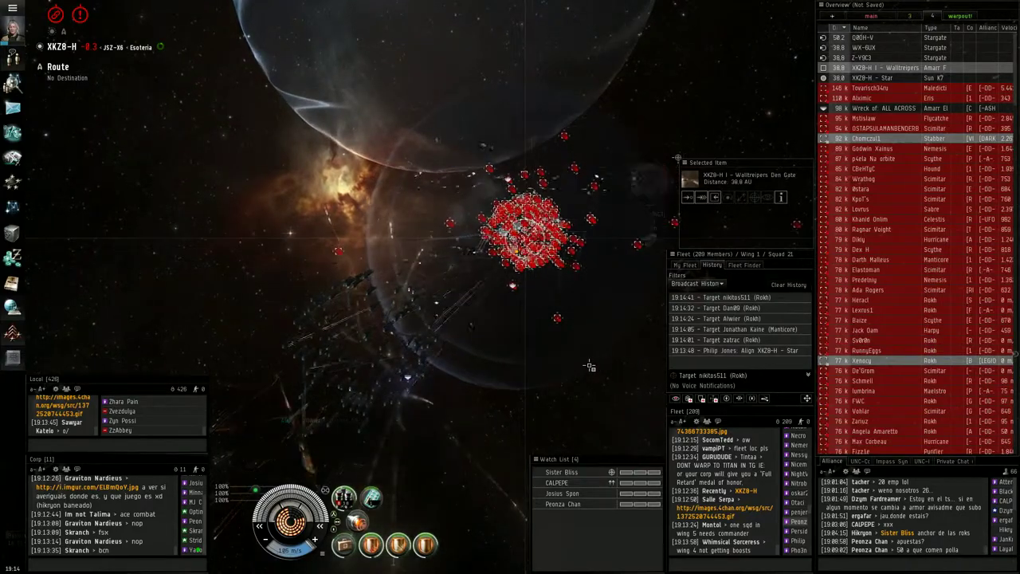
pyautogui.moveTo(590, 366); pyautogui.dragTo(479, 319)
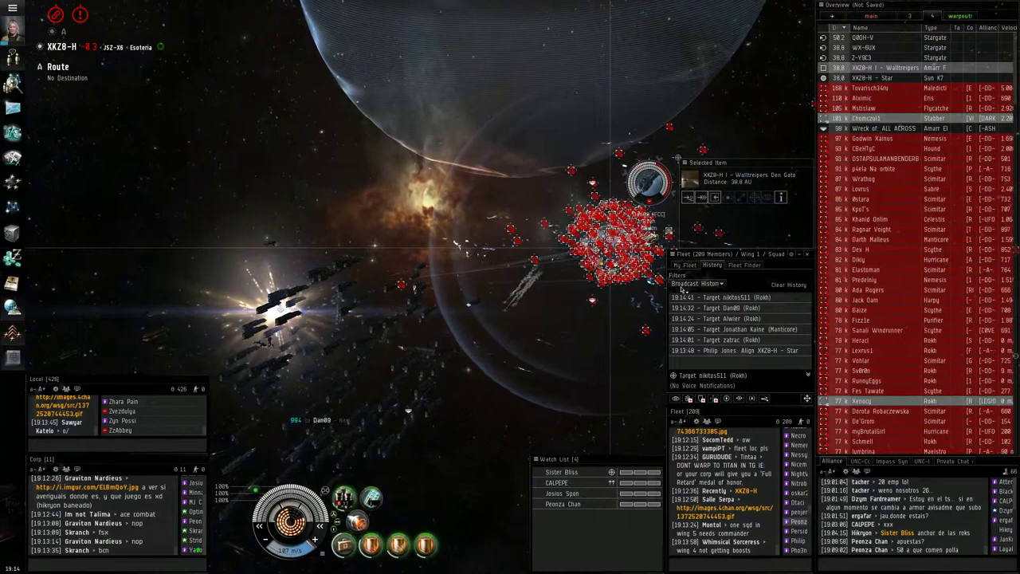
pyautogui.click(712, 297)
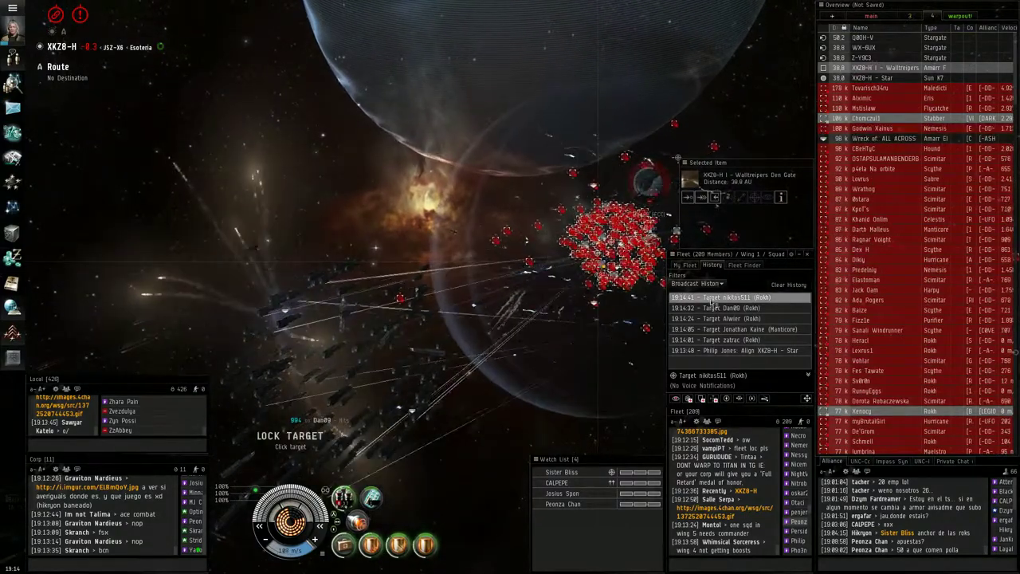
pyautogui.keyDown('ctrl'); pyautogui.click(712, 308); pyautogui.keyUp('ctrl')
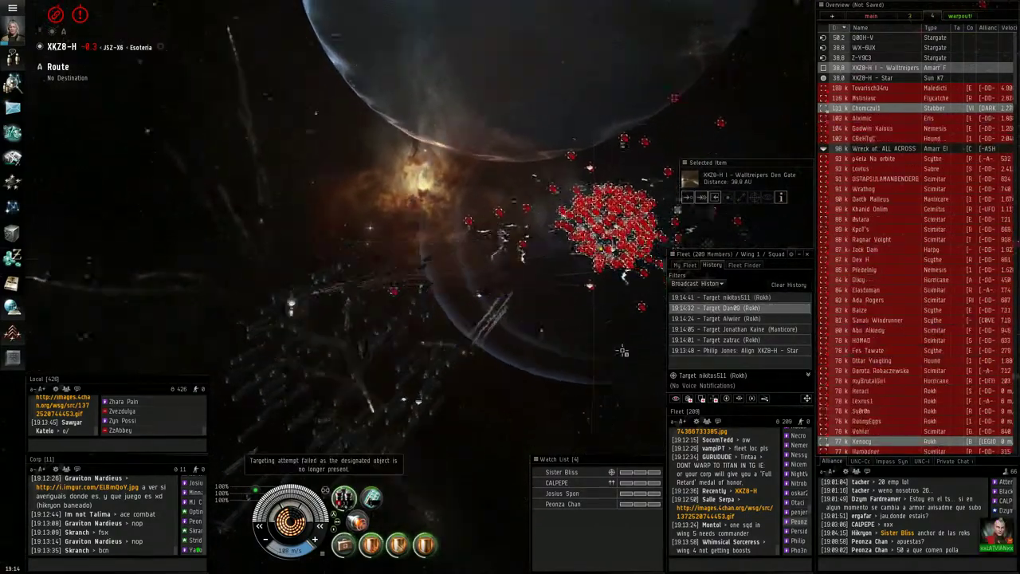
pyautogui.moveTo(622, 351); pyautogui.dragTo(608, 359)
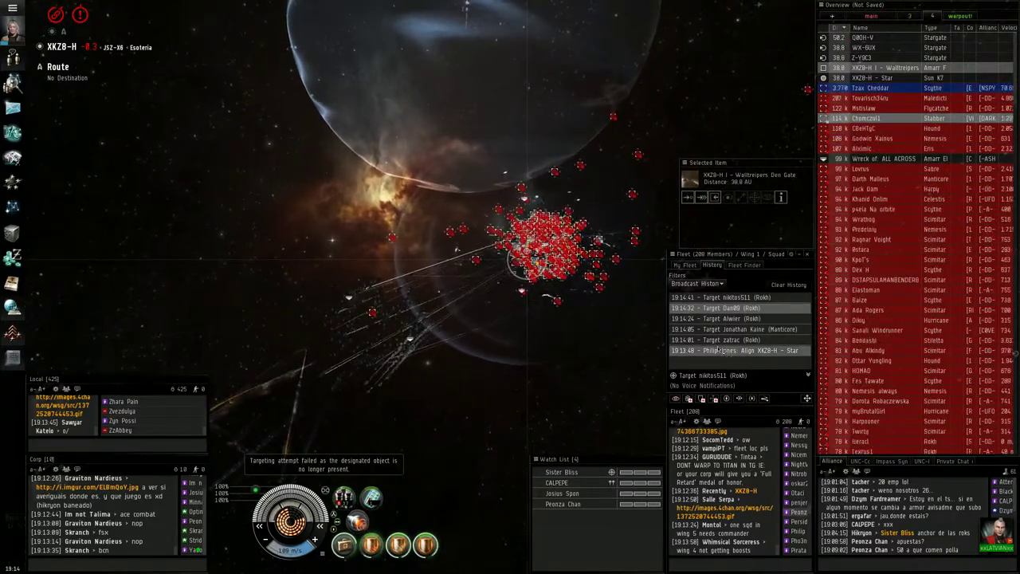
pyautogui.keyDown('ctrl'); pyautogui.click(718, 308); pyautogui.keyUp('ctrl')
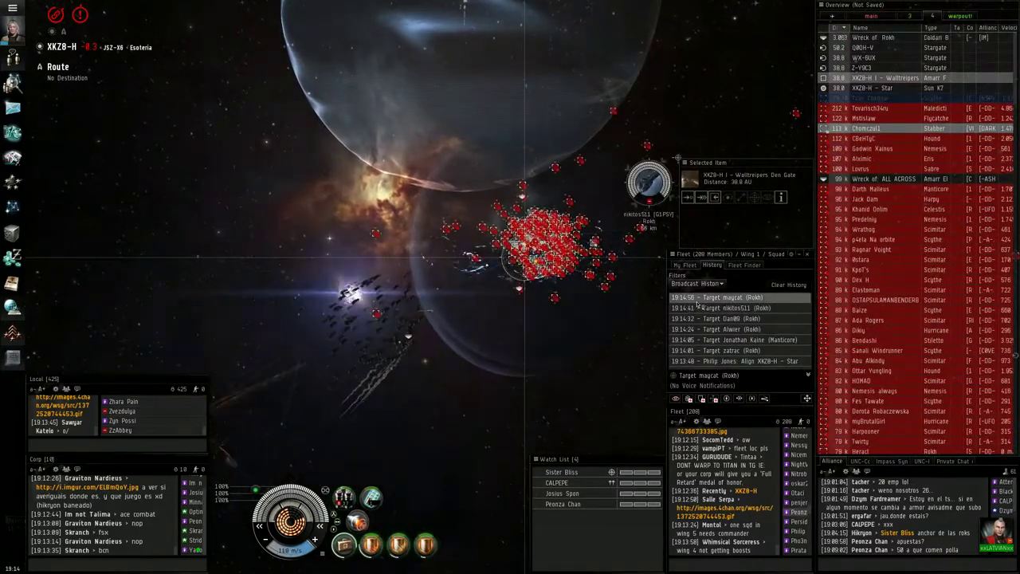
pyautogui.moveTo(446, 335); pyautogui.dragTo(478, 319)
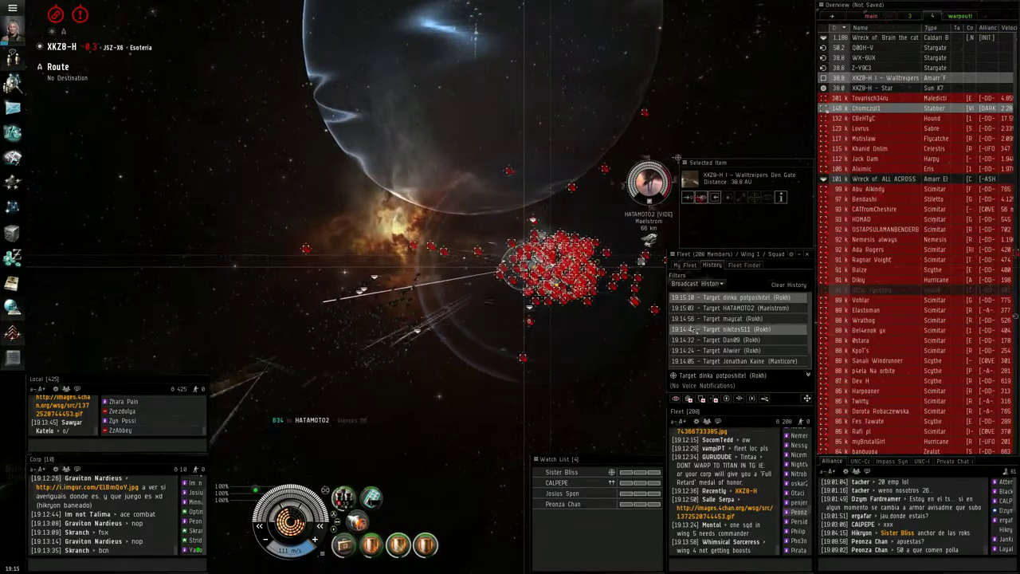
# Lock each newly broadcast Rokh, ending with CrimsonRanger's Rokh locked
pyautogui.click(727, 297)
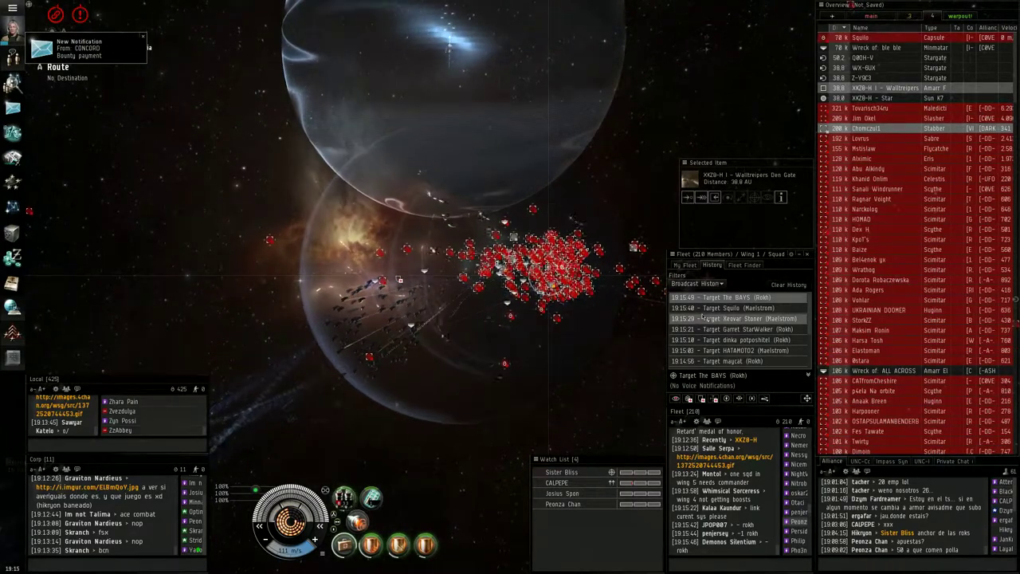
pyautogui.keyDown('ctrl'); pyautogui.click(722, 297); pyautogui.keyUp('ctrl')
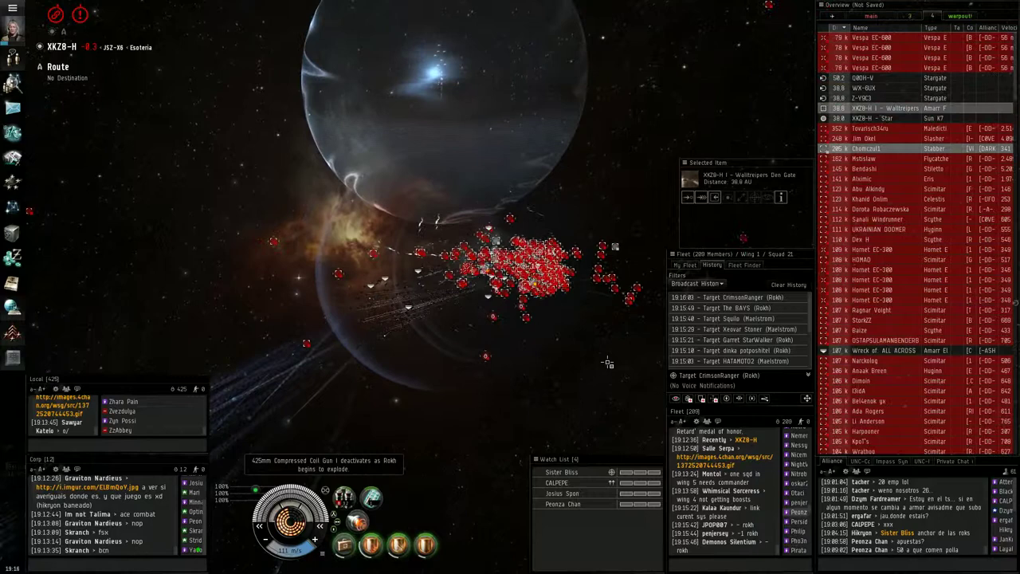
pyautogui.keyDown('ctrl'); pyautogui.click(726, 297); pyautogui.keyUp('ctrl')
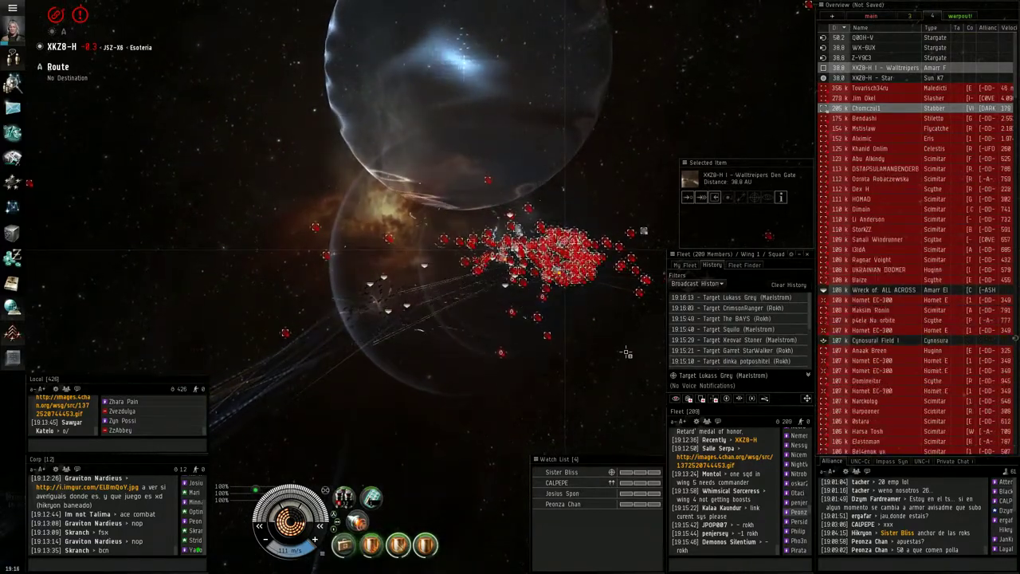
pyautogui.keyDown('ctrl'); pyautogui.click(718, 308); pyautogui.keyUp('ctrl')
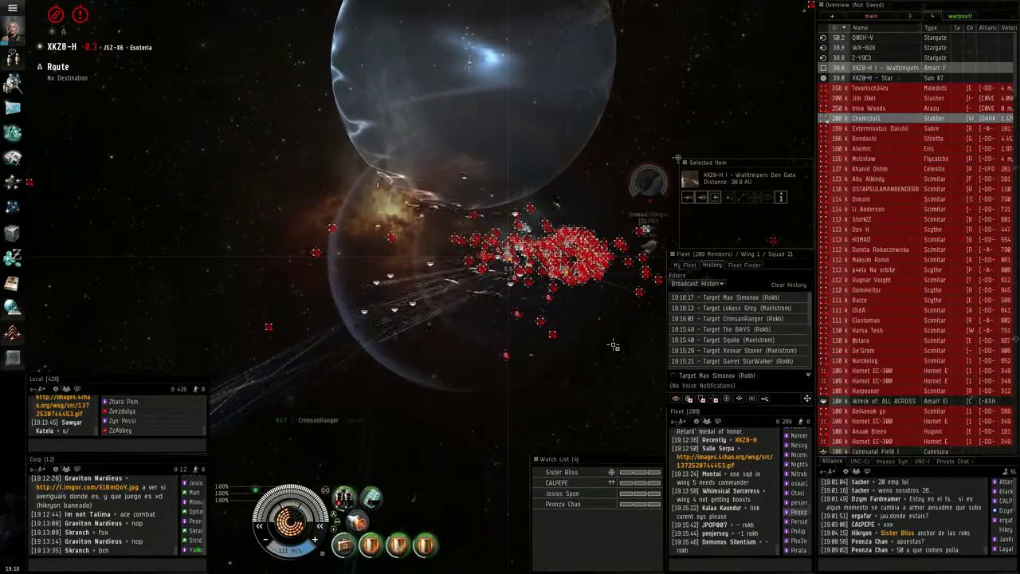
# Lock each newest broadcast Rokh, including Primus Assassius's, while rotating around the fight
pyautogui.keyDown('ctrl'); pyautogui.click(716, 298); pyautogui.keyUp('ctrl')
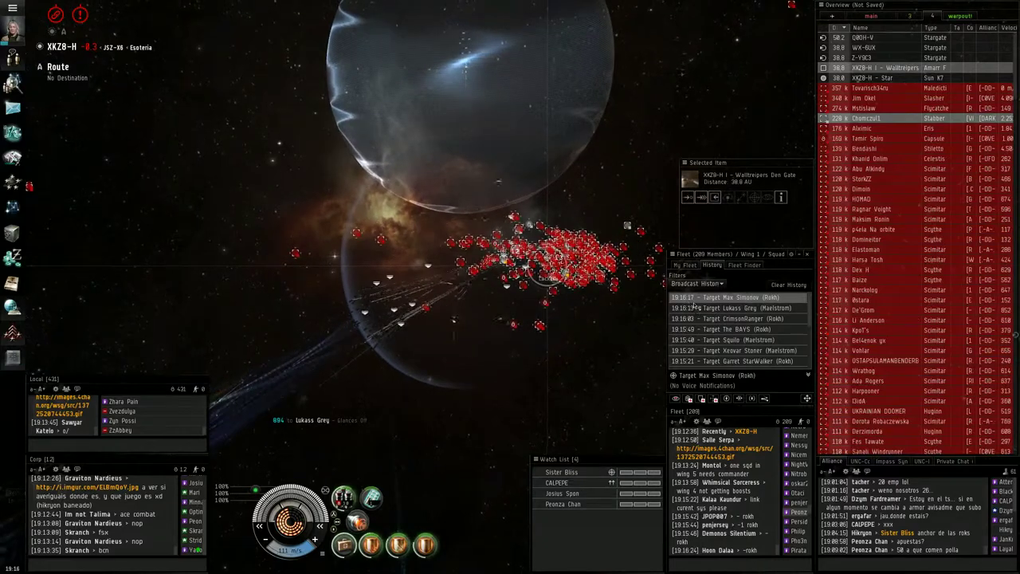
pyautogui.click(716, 298)
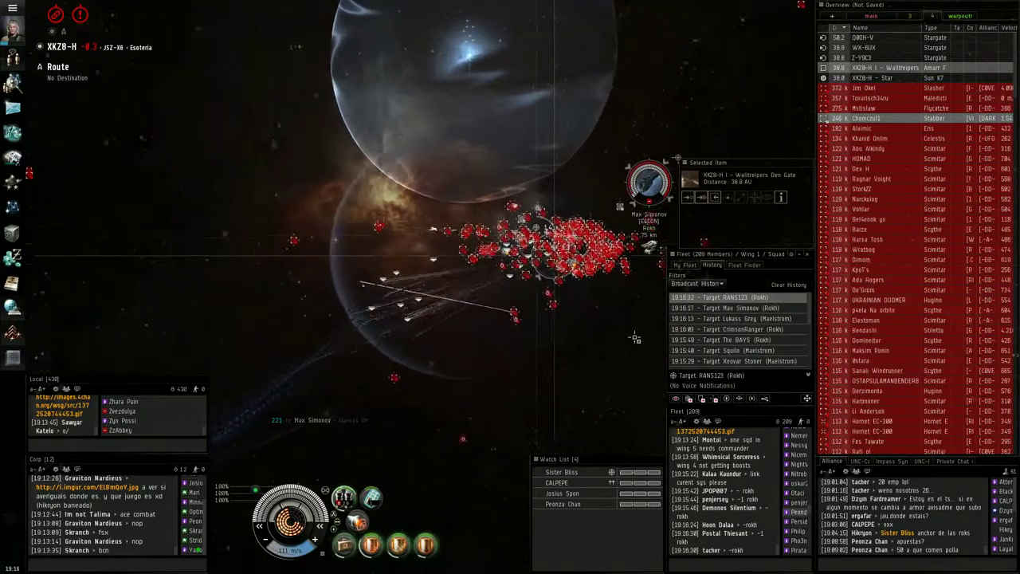
pyautogui.moveTo(558, 279); pyautogui.dragTo(635, 331)
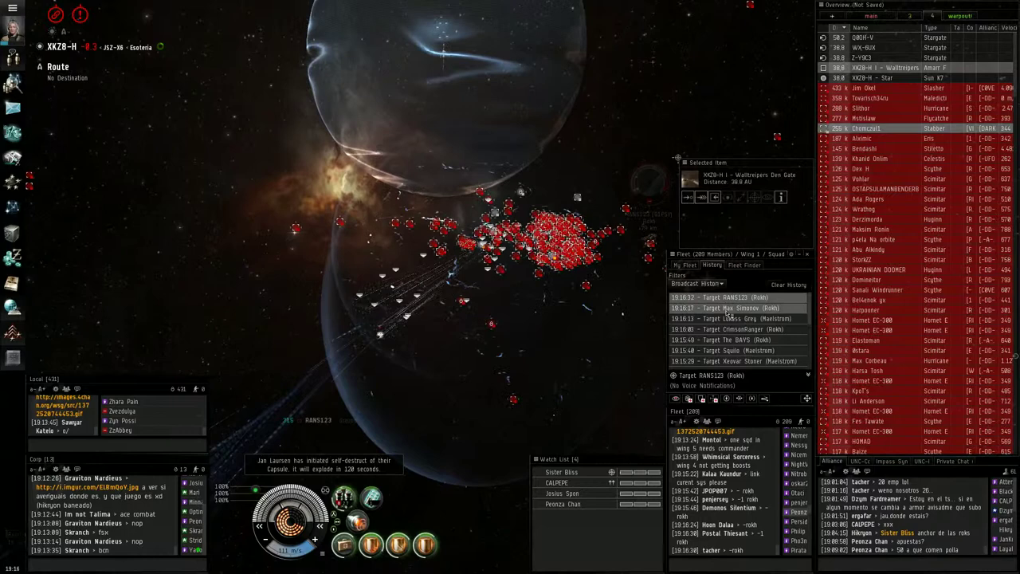
pyautogui.keyDown('ctrl'); pyautogui.click(727, 297); pyautogui.keyUp('ctrl')
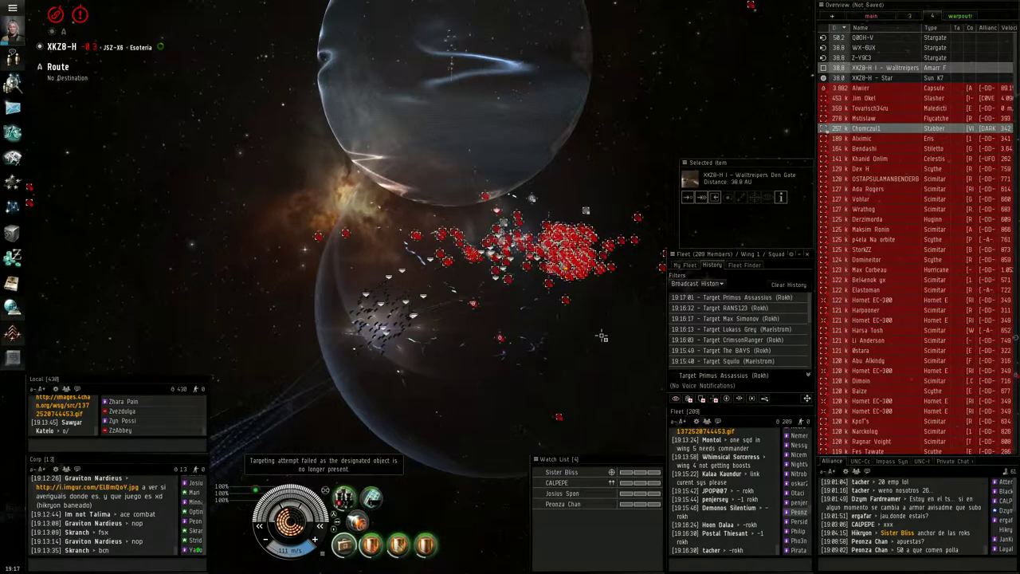
pyautogui.keyDown('ctrl'); pyautogui.click(744, 297); pyautogui.keyUp('ctrl')
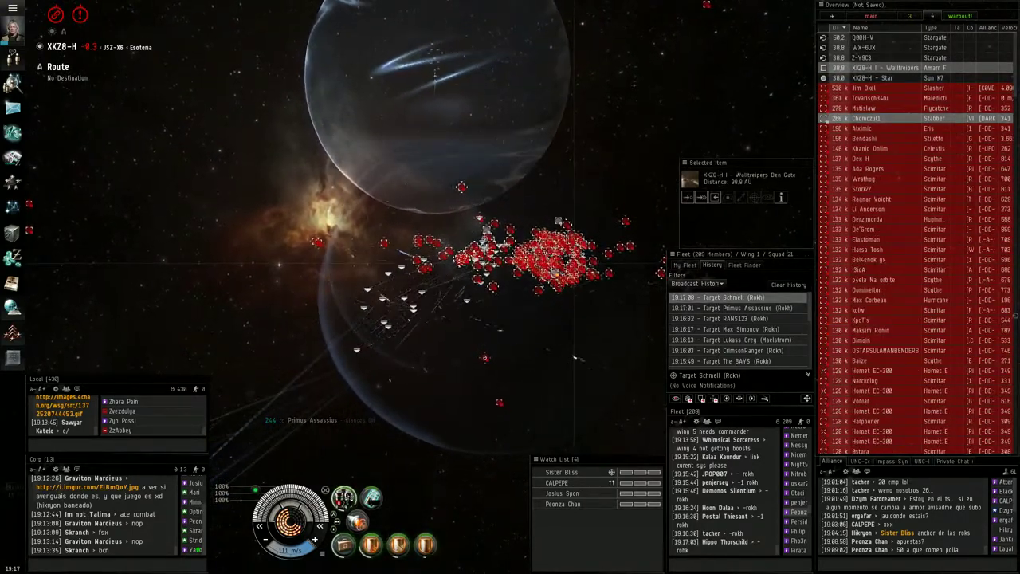
# Reload the guns with Caldari Navy Antimatter Charge L and lock Schmell's broadcast Rokh
pyautogui.rightClick(345, 496)
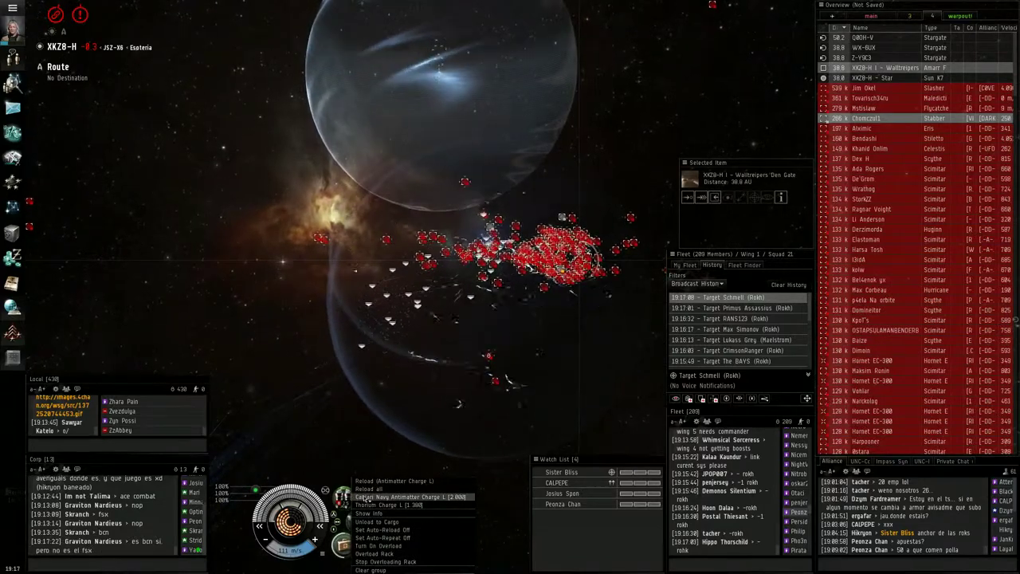
pyautogui.click(390, 496)
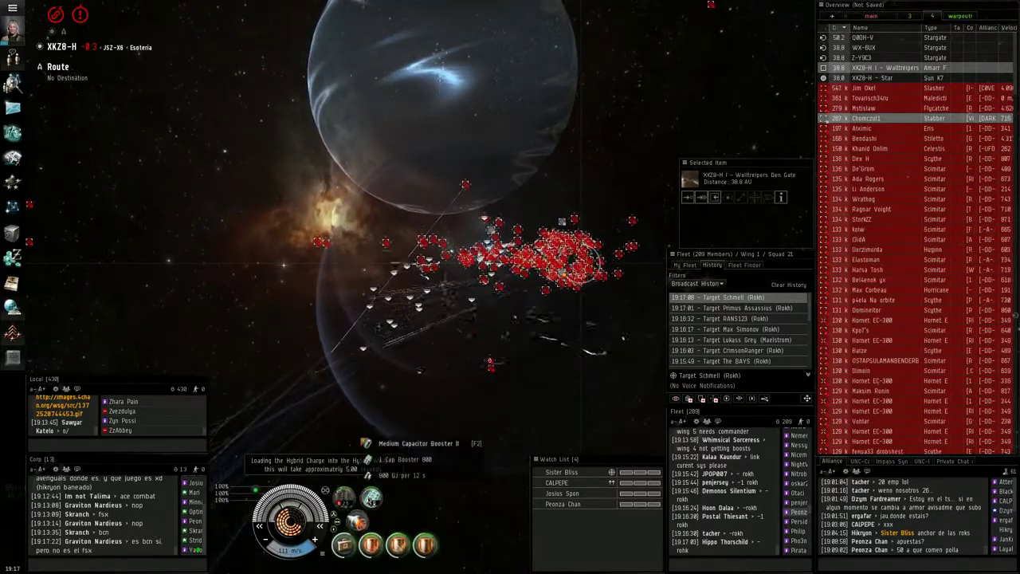
pyautogui.keyDown('ctrl'); pyautogui.click(716, 298); pyautogui.keyUp('ctrl')
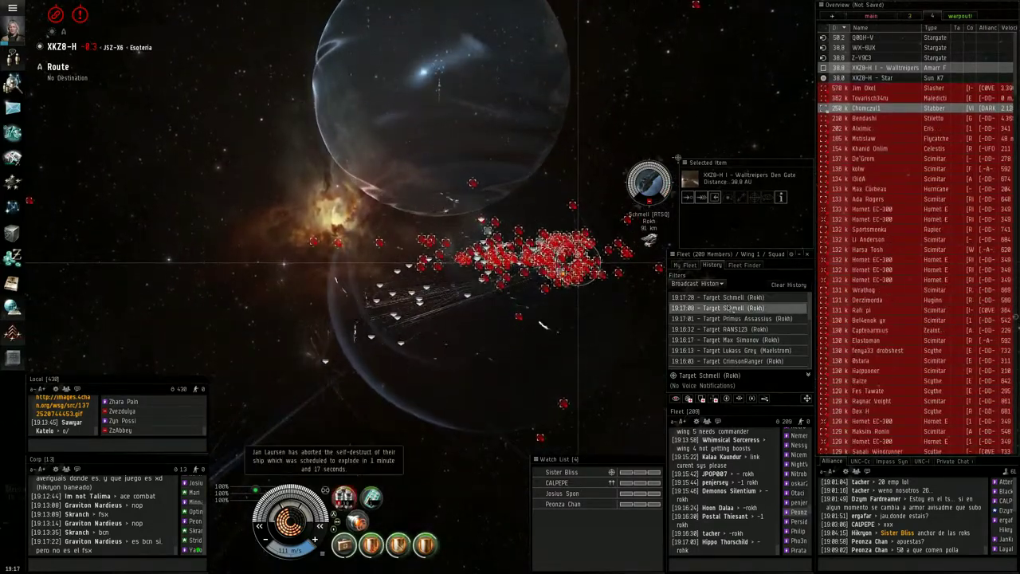
# Lock Rafael PO's broadcast Rokh and rotate the camera around the battle
pyautogui.click(718, 307)
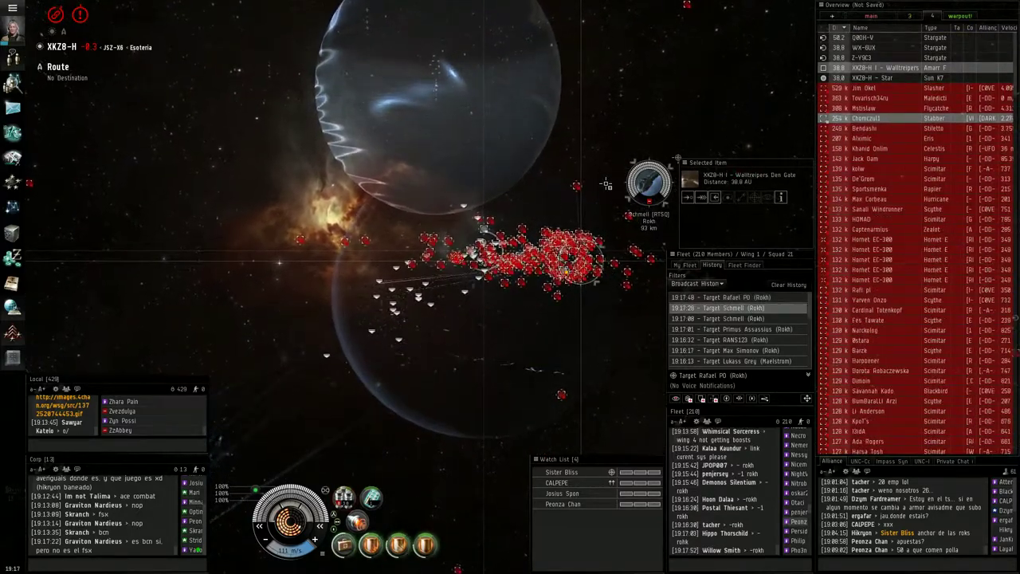
pyautogui.moveTo(574, 223); pyautogui.dragTo(609, 189)
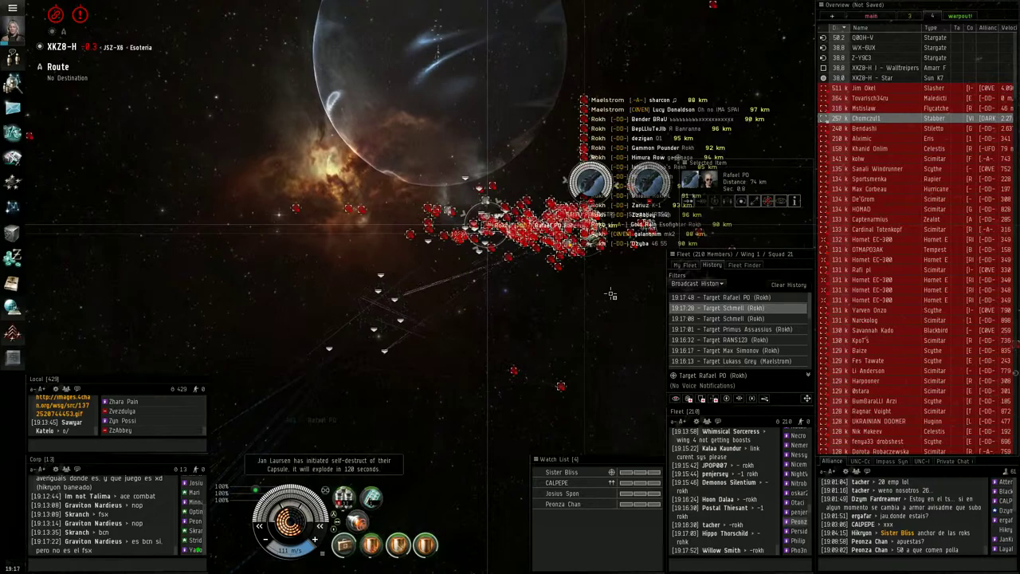
pyautogui.moveTo(609, 294); pyautogui.dragTo(618, 339)
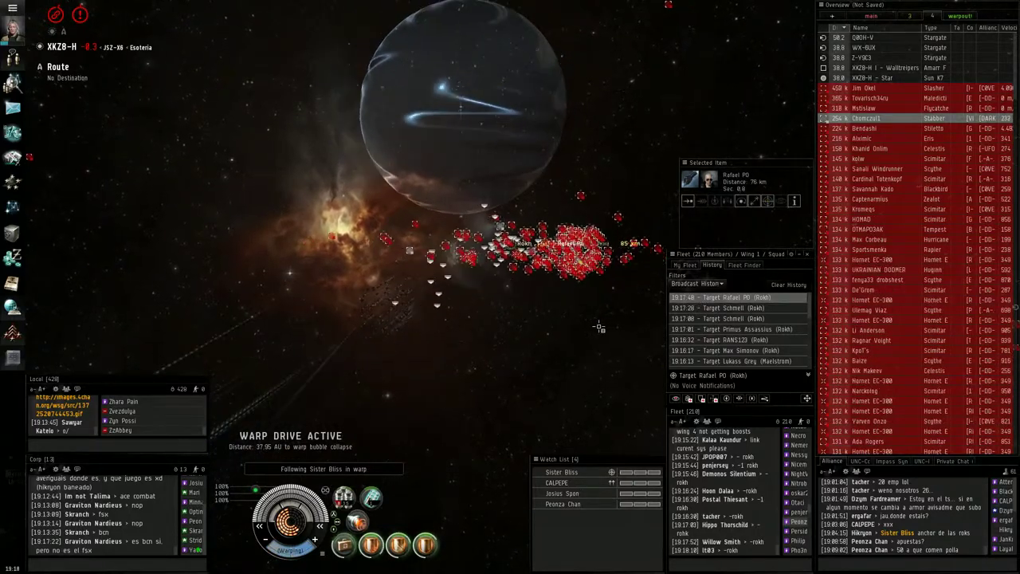
# Load Antimatter Charge L into the turrets while in warp to the star
pyautogui.moveTo(478, 239); pyautogui.dragTo(575, 327)
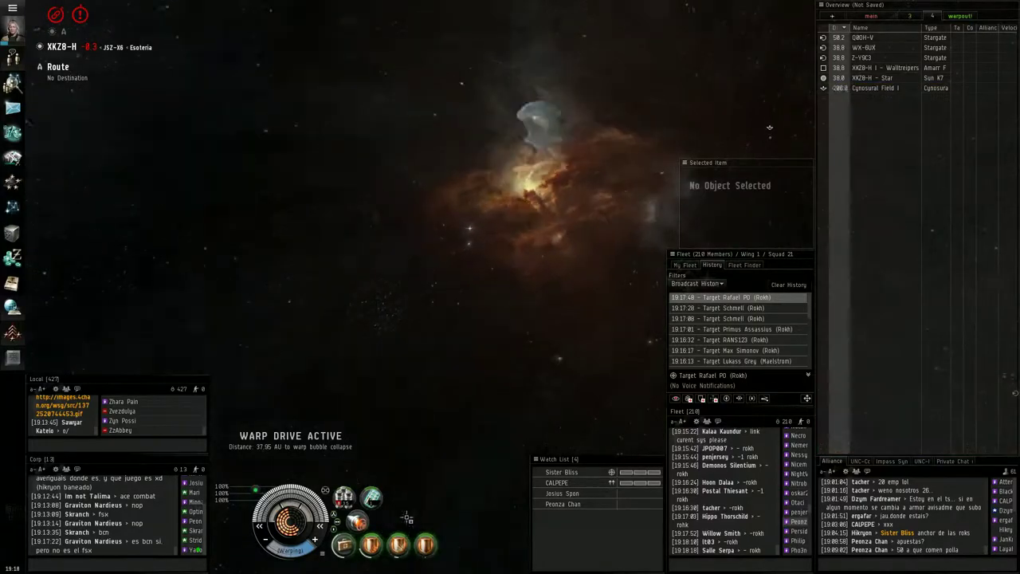
pyautogui.rightClick(345, 498)
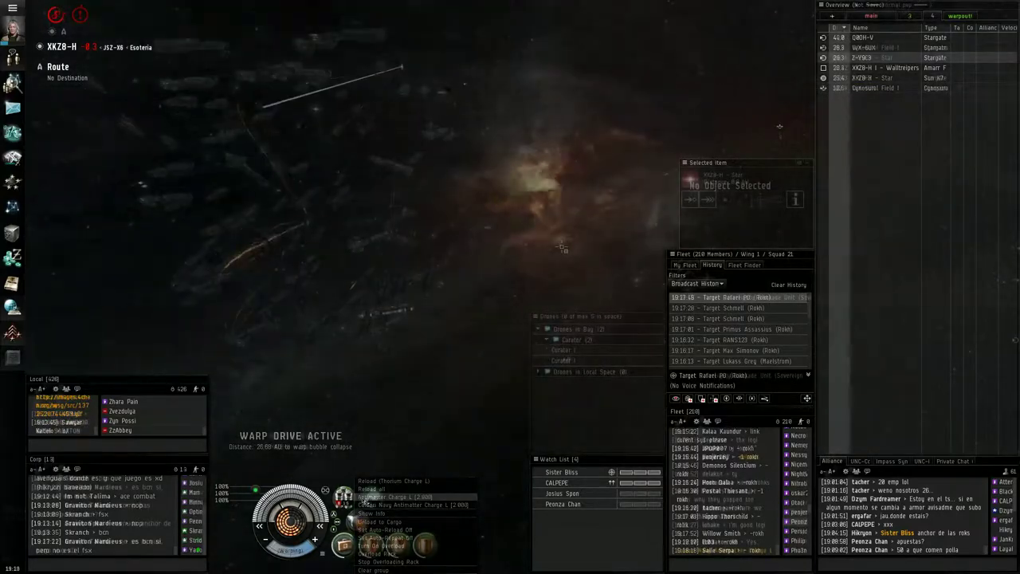
pyautogui.click(383, 497)
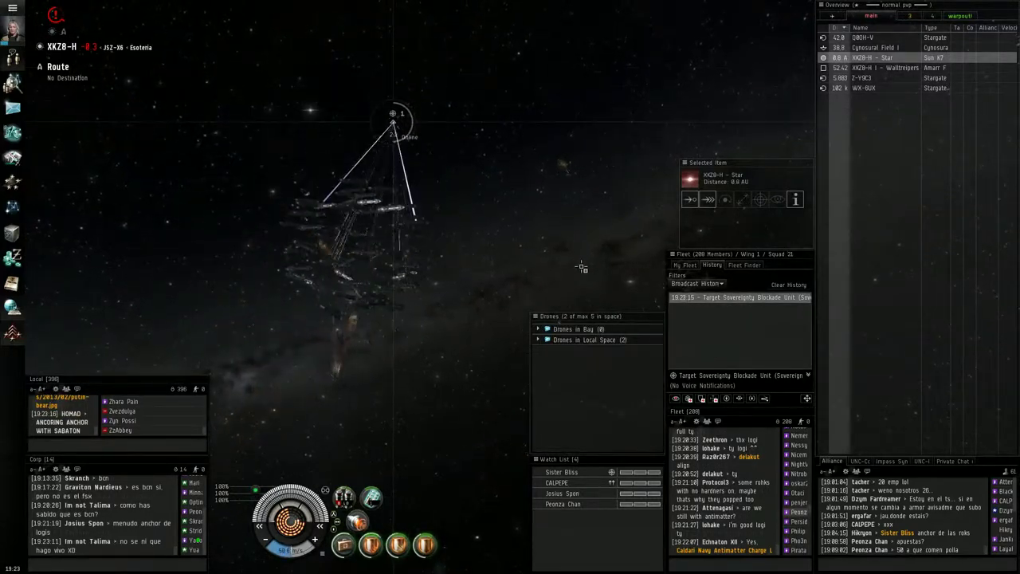
# Show the drones in local space and bring up the gun's ammunition options
pyautogui.click(546, 343)
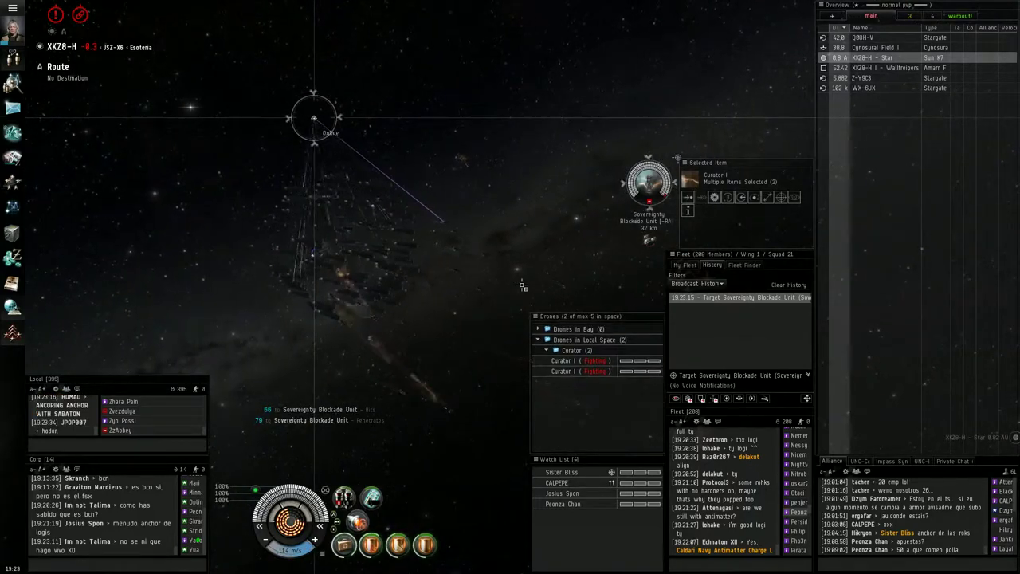
pyautogui.rightClick(345, 495)
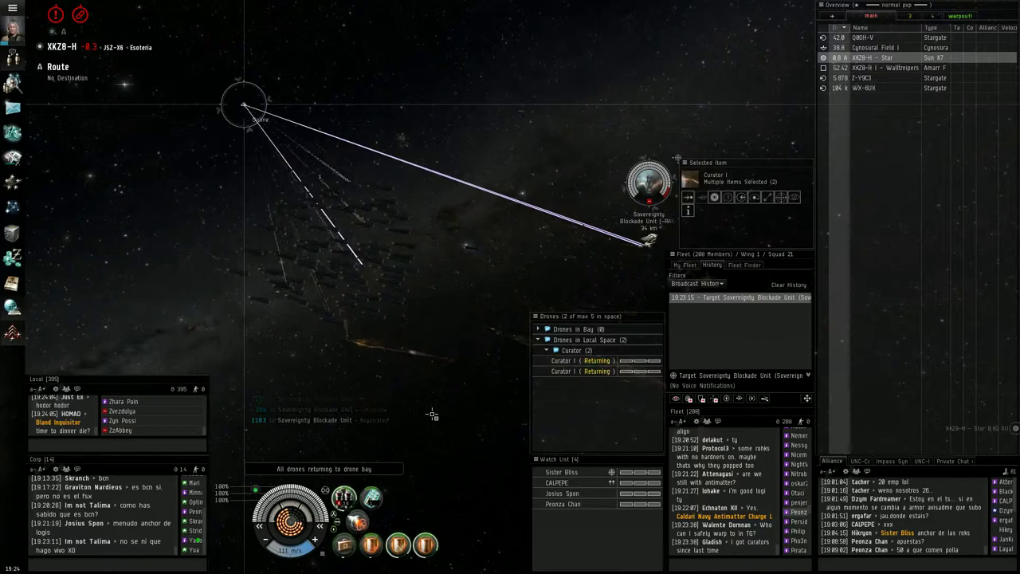
# Send the drones at the Sovereignty Blockade Unit and lock the newly broadcast Rokh
pyautogui.moveTo(435, 410)
pyautogui.mouseDown()
pyautogui.moveTo(585, 289)
pyautogui.moveTo(488, 343)
pyautogui.mouseUp()
pyautogui.press('f')
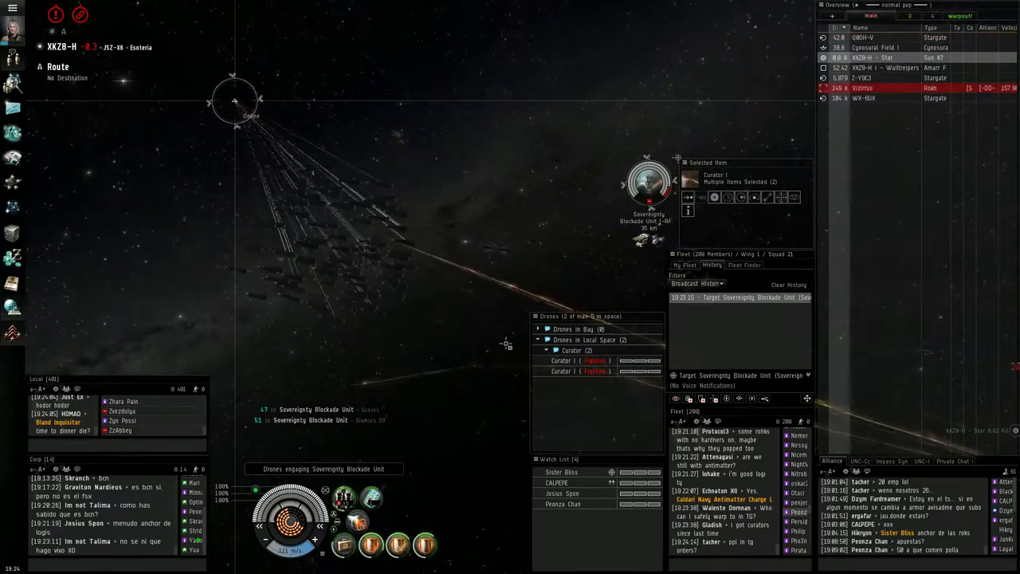
pyautogui.click(713, 297)
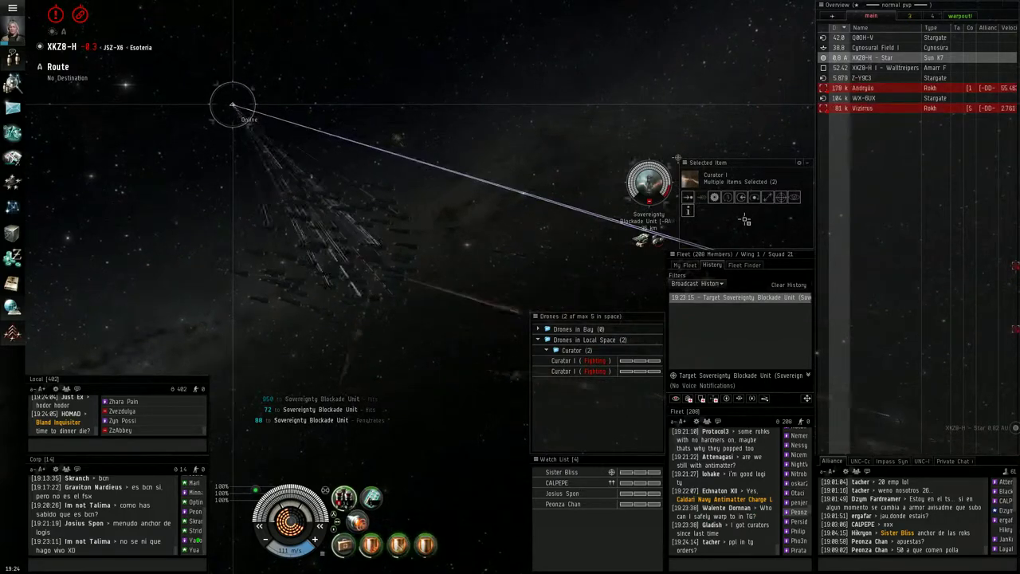
pyautogui.click(738, 298)
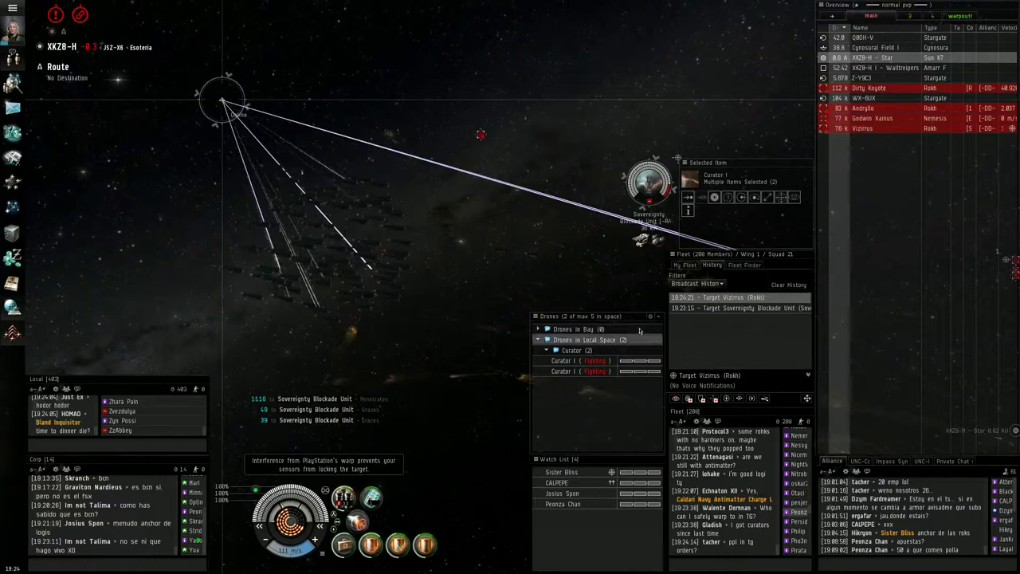
pyautogui.click(738, 298)
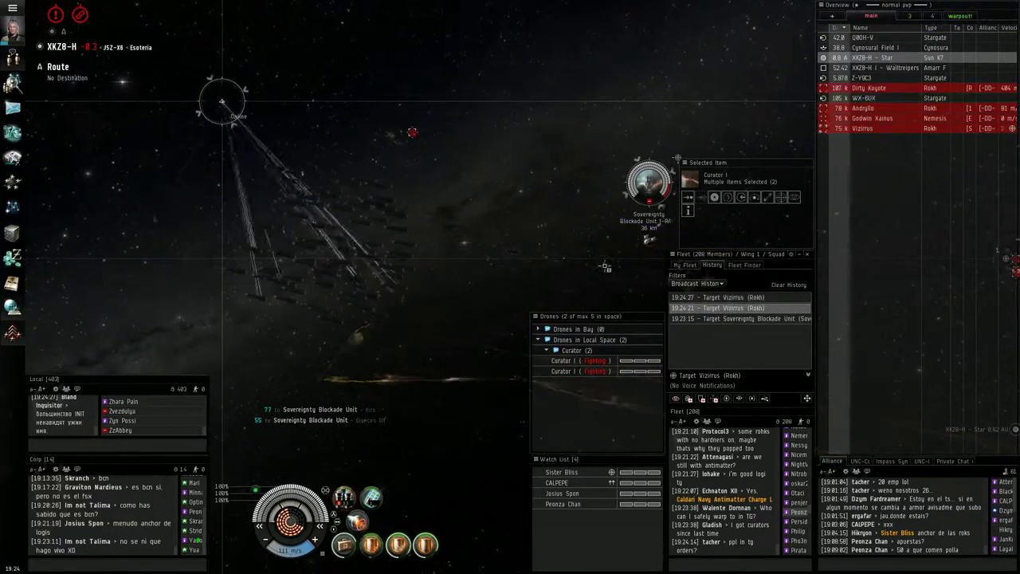
pyautogui.moveTo(606, 266)
pyautogui.mouseDown()
pyautogui.moveTo(579, 248)
pyautogui.moveTo(572, 277)
pyautogui.mouseUp()
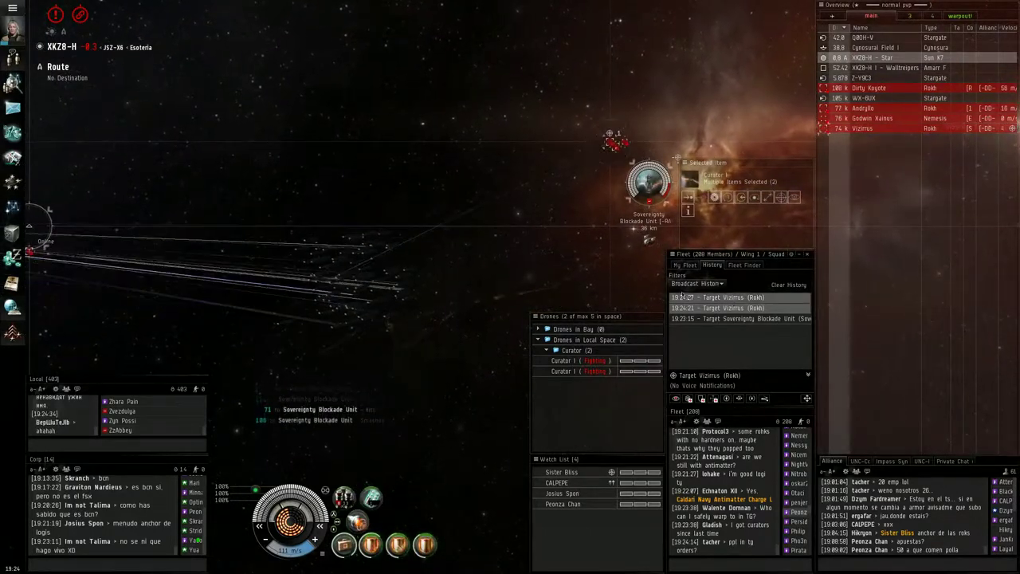
# Switch the overview to warpout! and align to planet XKZ8-H III
pyautogui.click(961, 16)
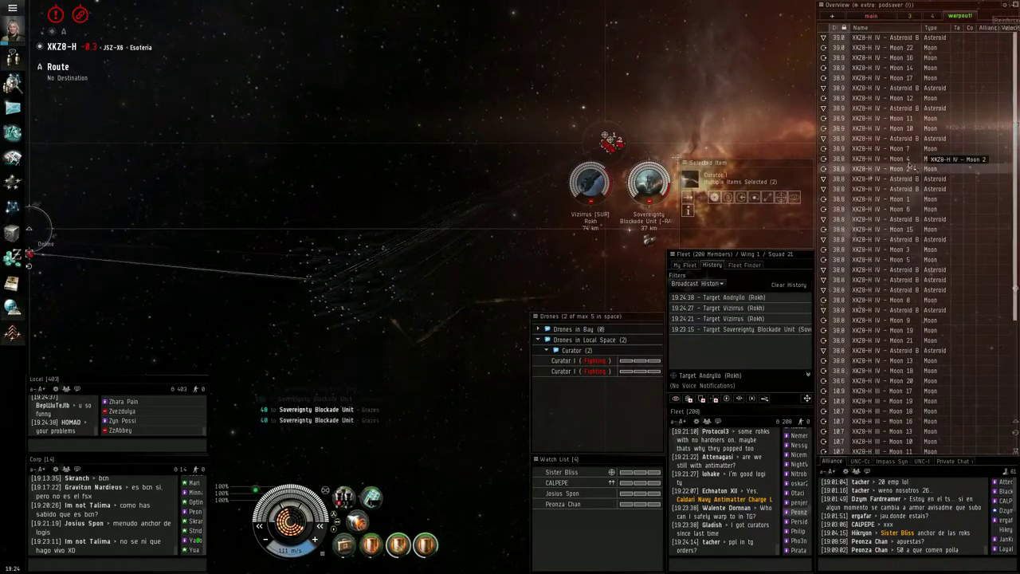
pyautogui.rightClick(504, 126)
pyautogui.moveTo(518, 153)
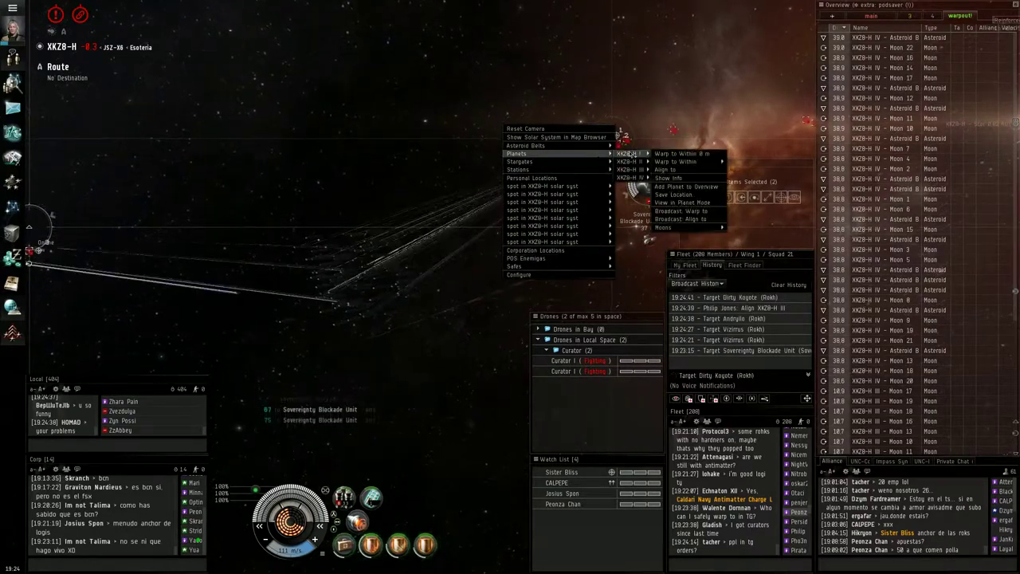
pyautogui.moveTo(629, 169)
pyautogui.click(668, 187)
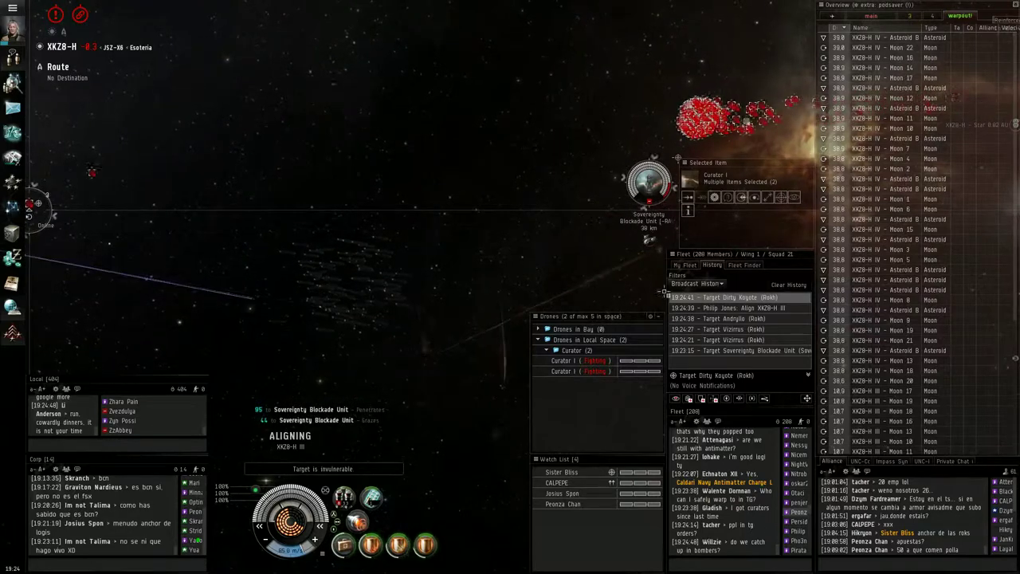
# Lock the newest broadcast Rokh targets, ending with cloudiana's Rokh
pyautogui.click(712, 303)
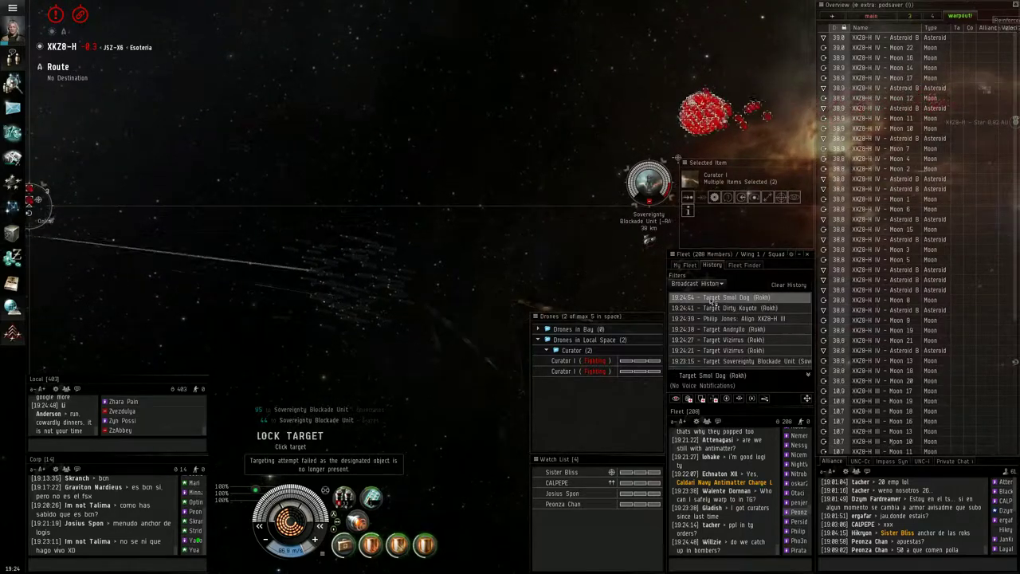
pyautogui.moveTo(558, 240); pyautogui.dragTo(453, 336)
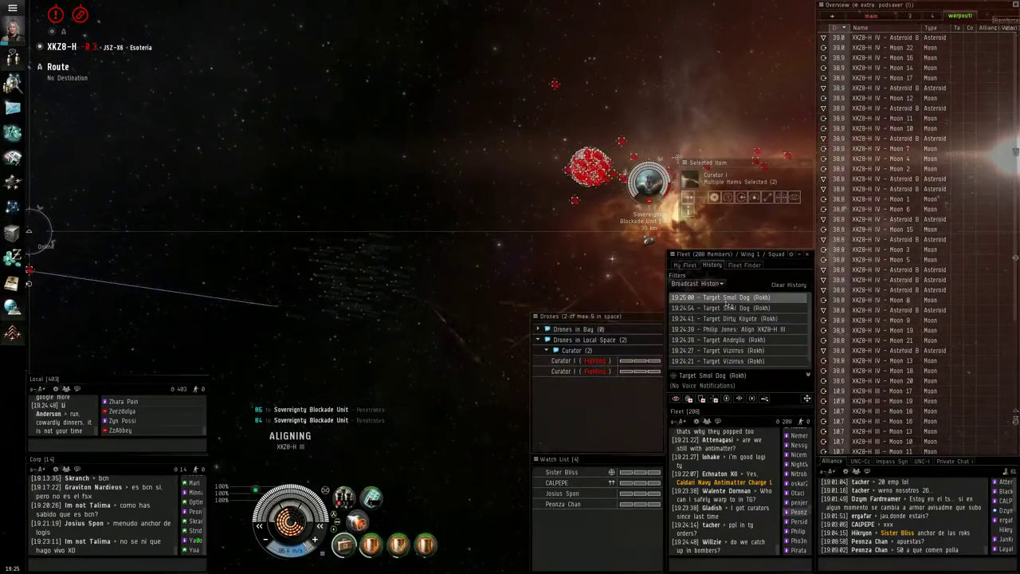
pyautogui.click(720, 309)
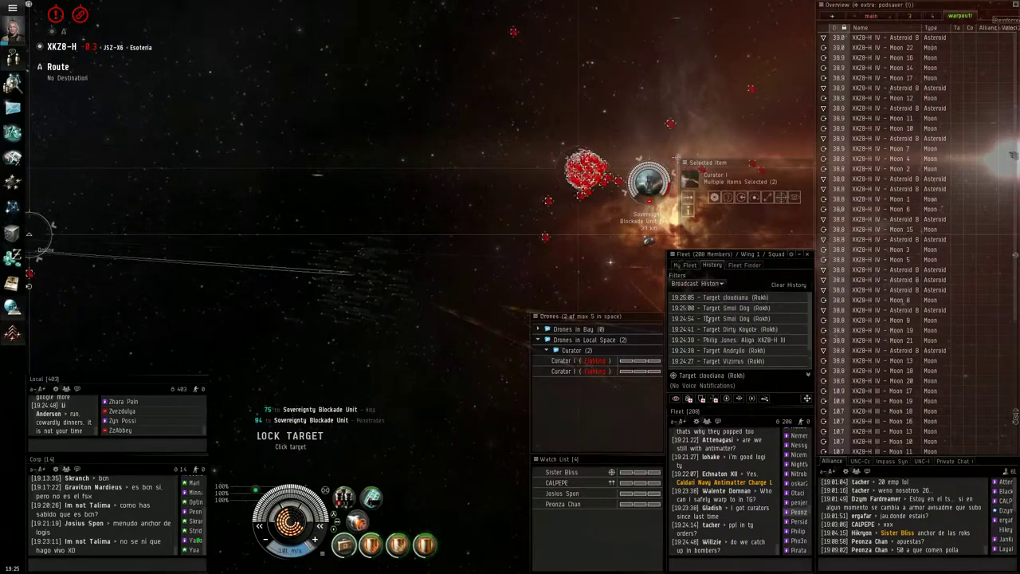
pyautogui.click(719, 297)
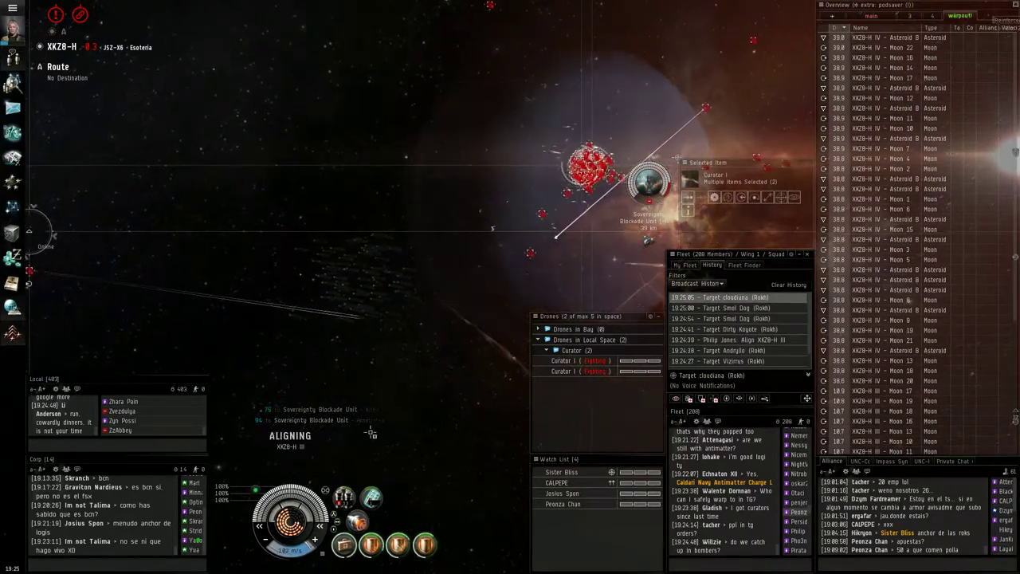
# Switch the guns to a different charge and lock the current broadcast target
pyautogui.rightClick(345, 494)
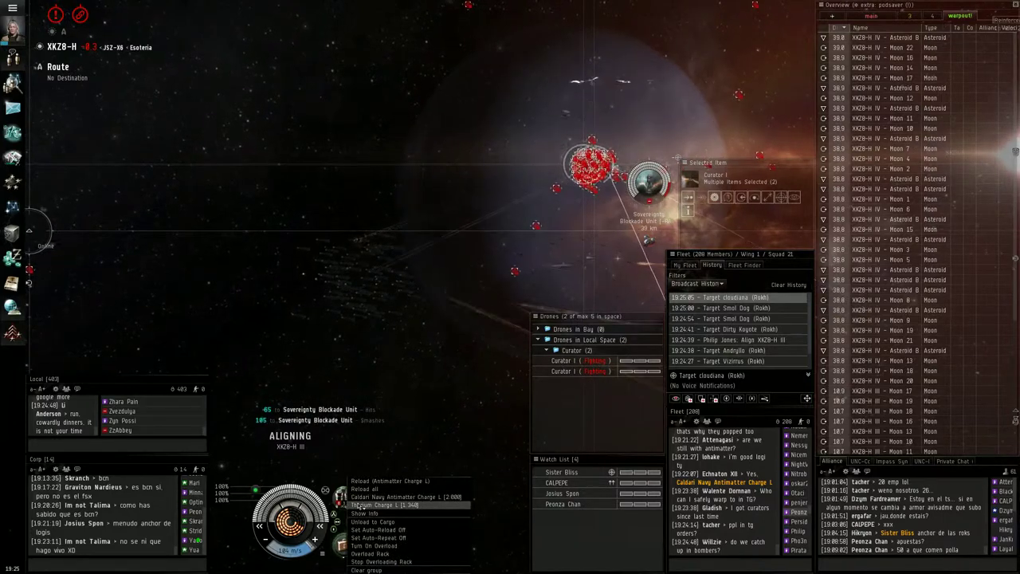
pyautogui.click(361, 505)
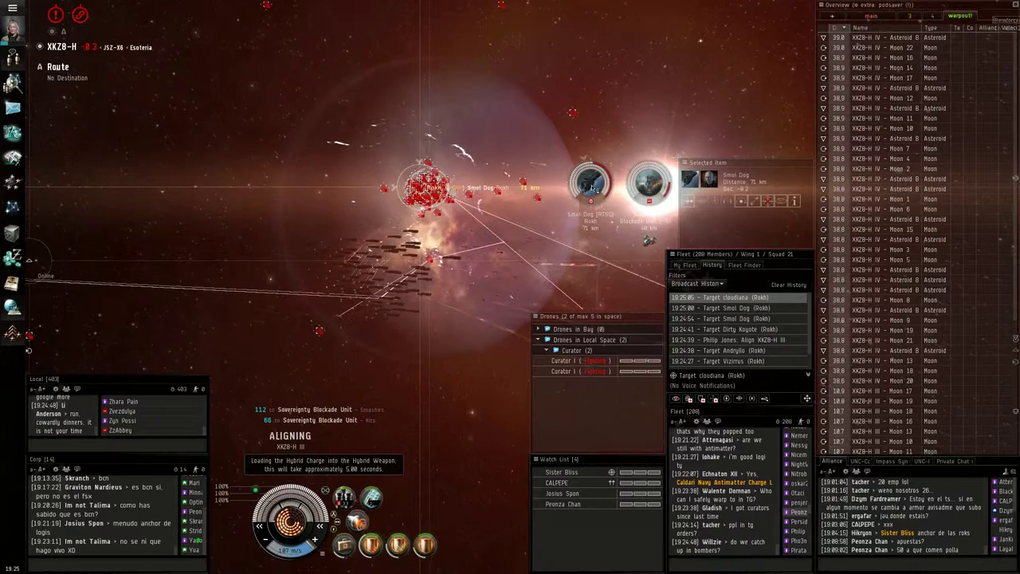
pyautogui.press('F1')
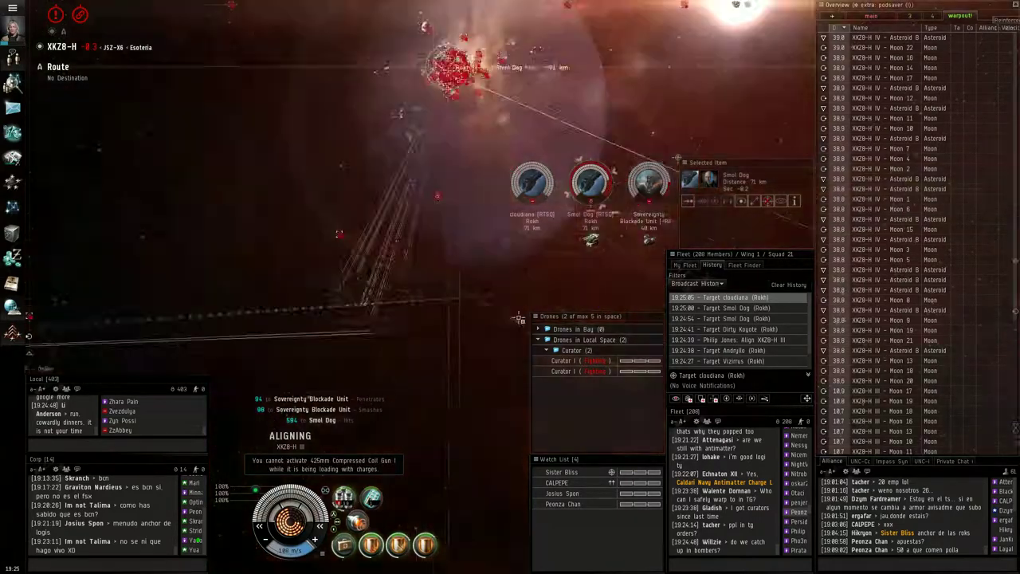
pyautogui.moveTo(541, 283)
pyautogui.mouseDown()
pyautogui.moveTo(522, 230)
pyautogui.moveTo(510, 254)
pyautogui.mouseUp()
pyautogui.click(531, 216)
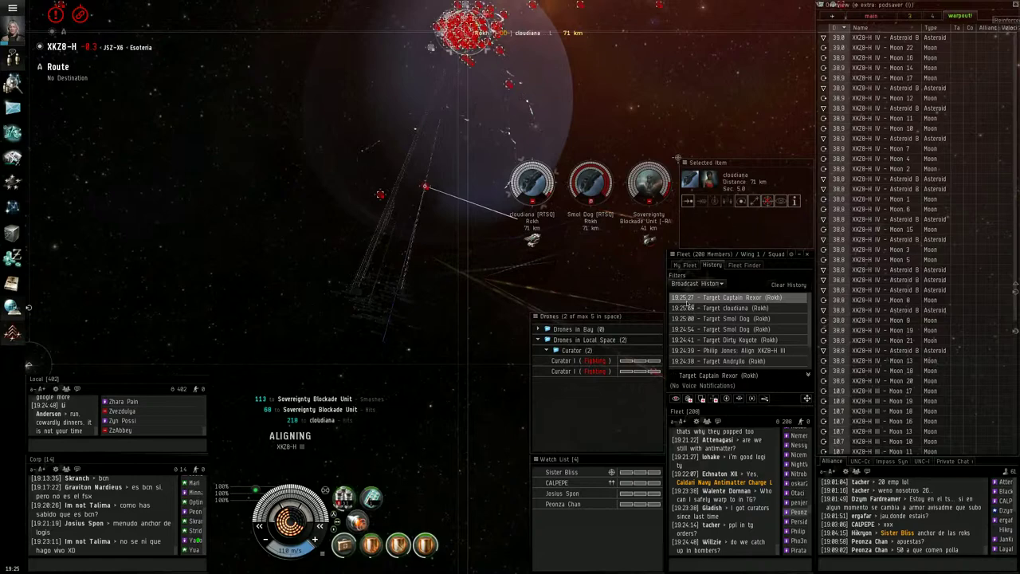
# Lock Captain Rexor's broadcast Rokh and reload the guns with hybrid charges
pyautogui.click(699, 298)
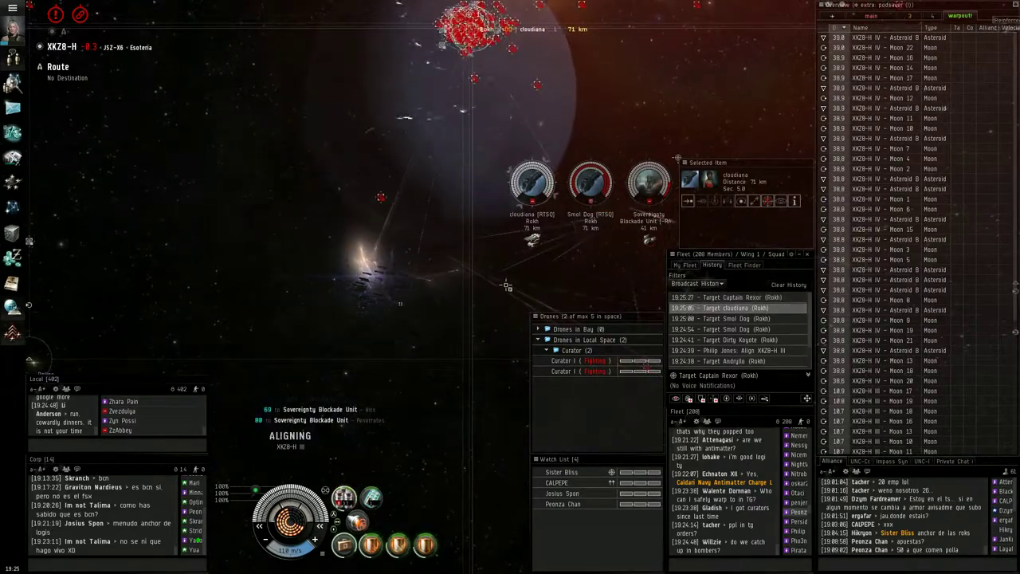
pyautogui.moveTo(473, 287); pyautogui.dragTo(399, 239)
pyautogui.rightClick(342, 499)
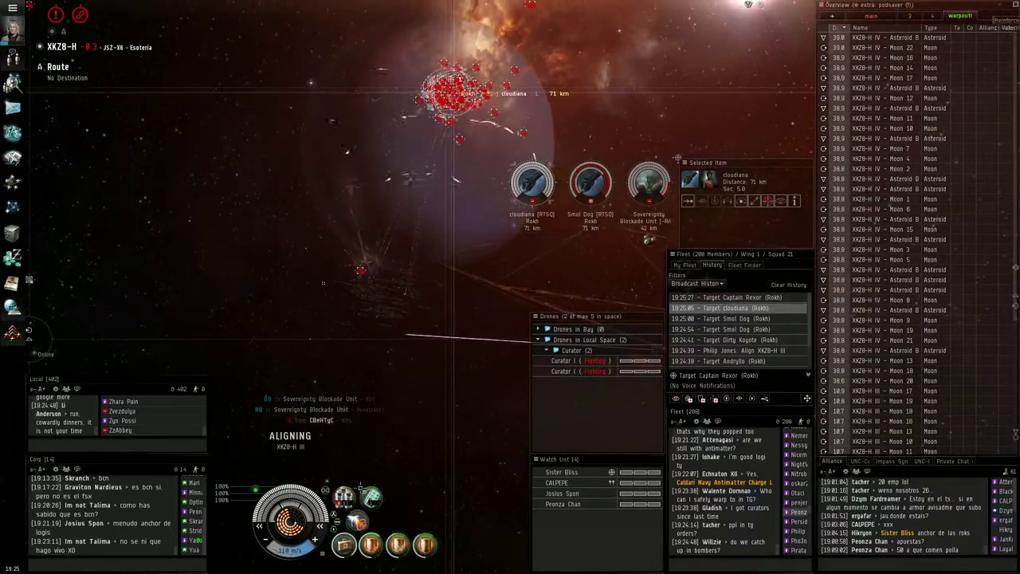
pyautogui.click(399, 505)
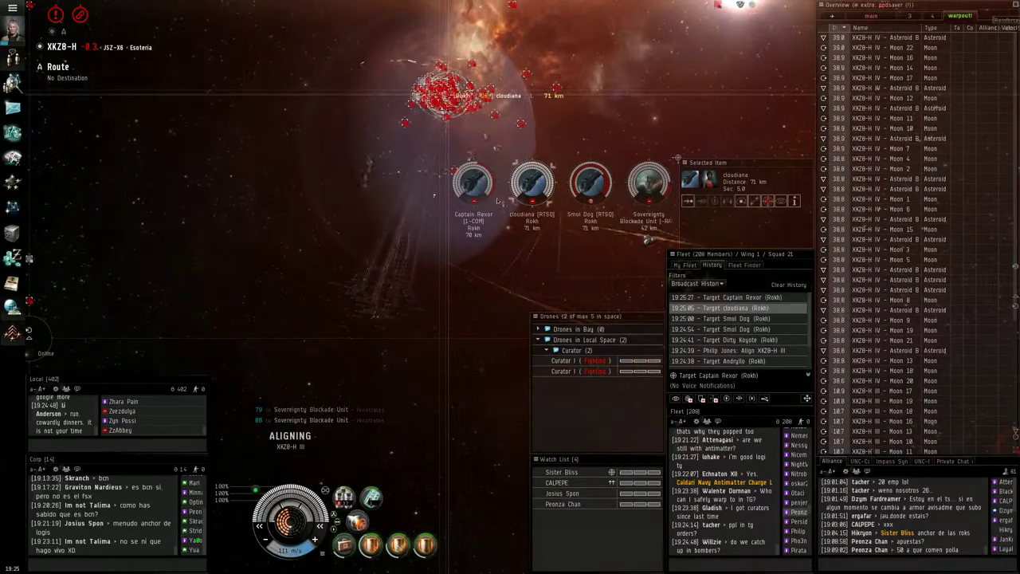
# Pick Vizimus from the Broadcast History and lock its Rokh at about 62 km
pyautogui.click(476, 185)
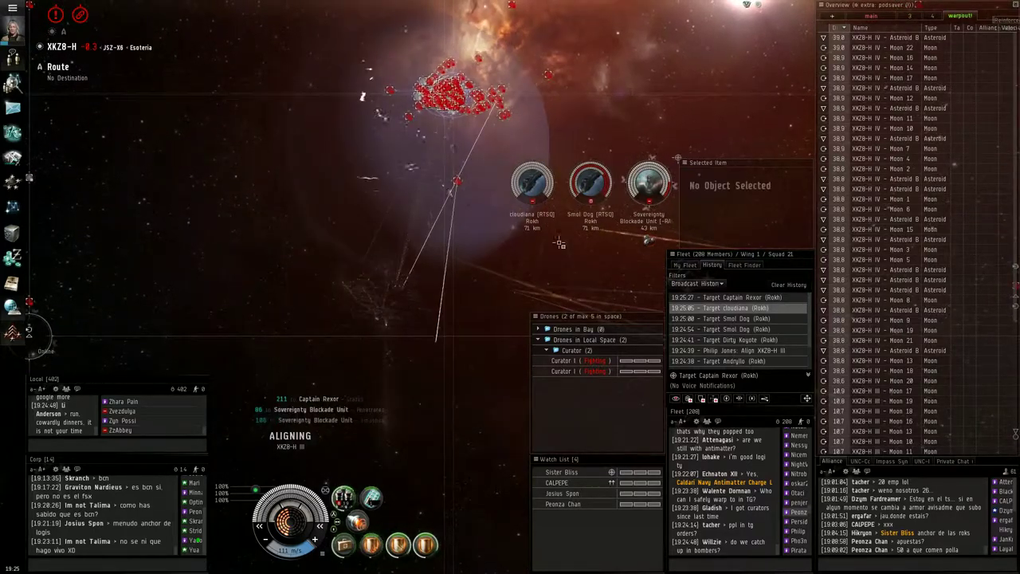
pyautogui.press('ctrl')
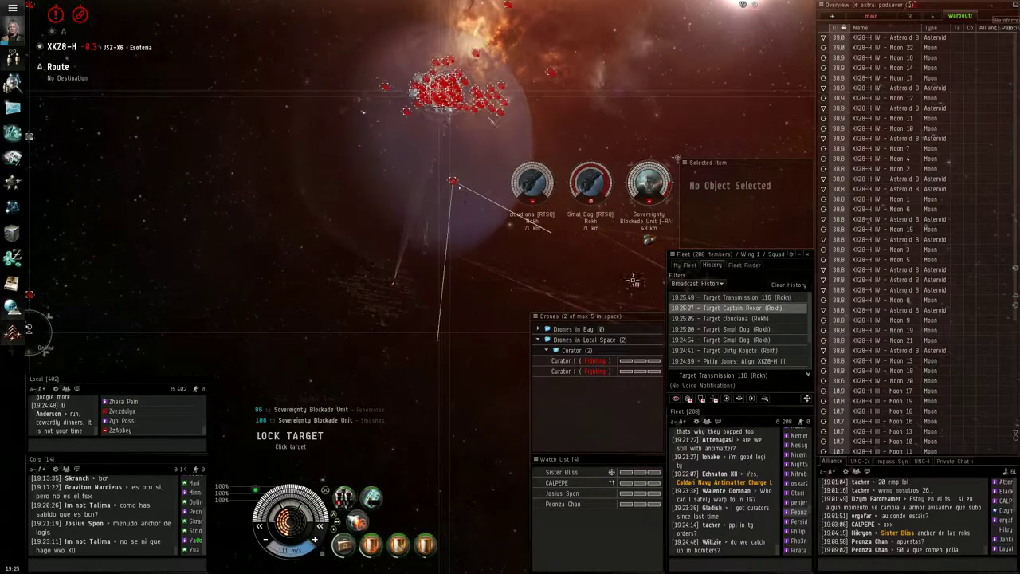
pyautogui.press('ctrl')
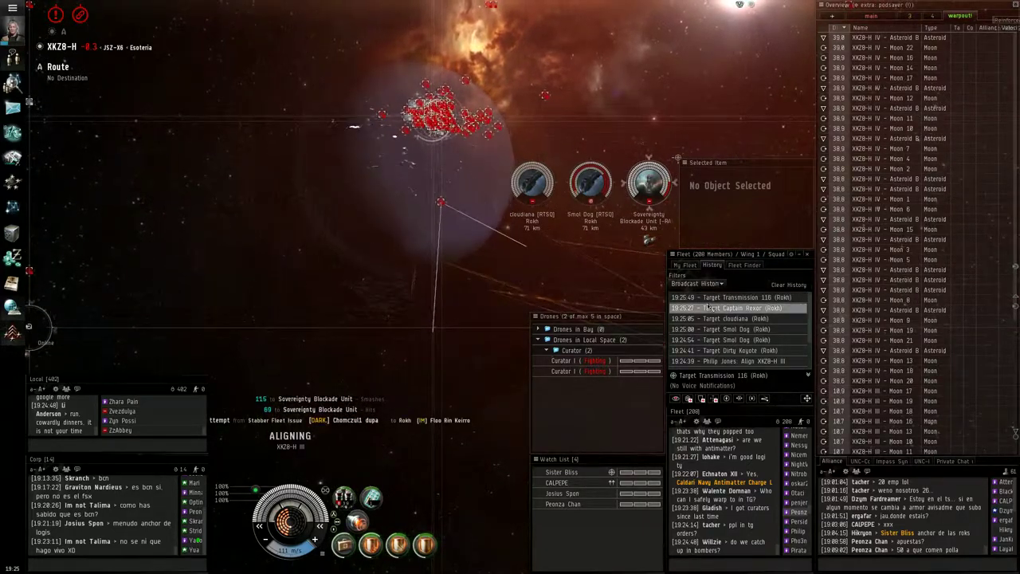
pyautogui.press('ctrl')
pyautogui.press('ctrl')
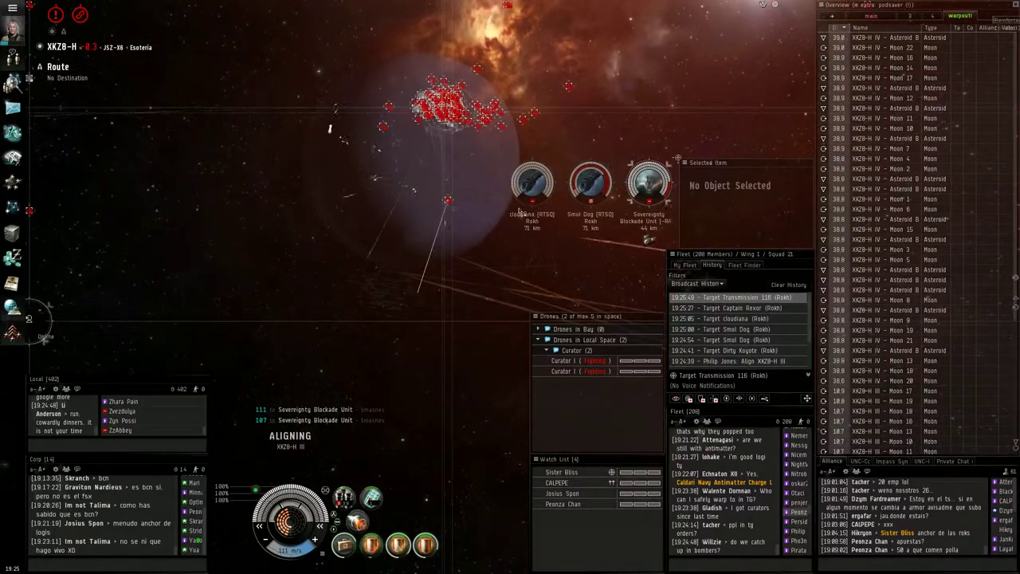
pyautogui.click(474, 184)
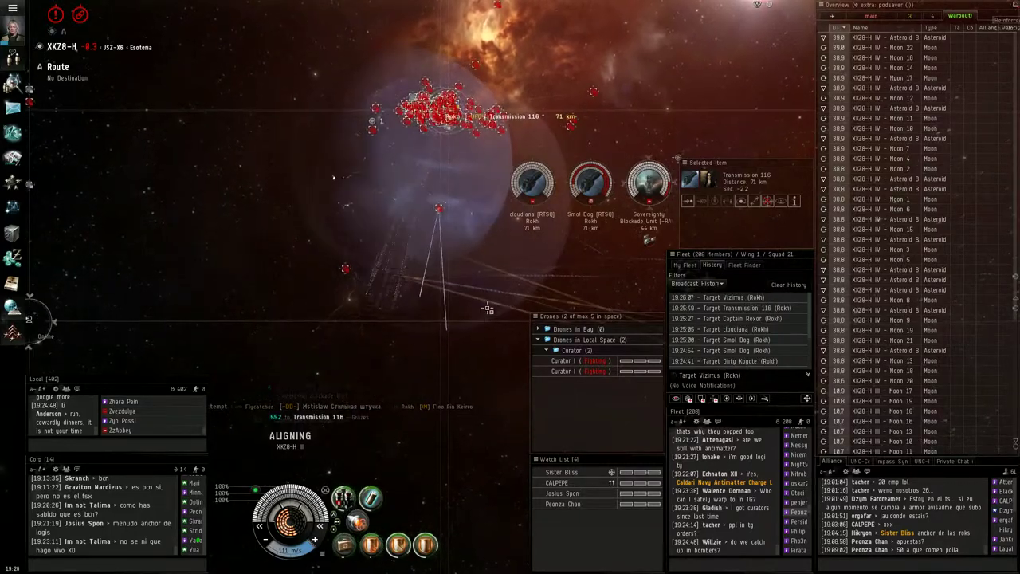
pyautogui.click(714, 298)
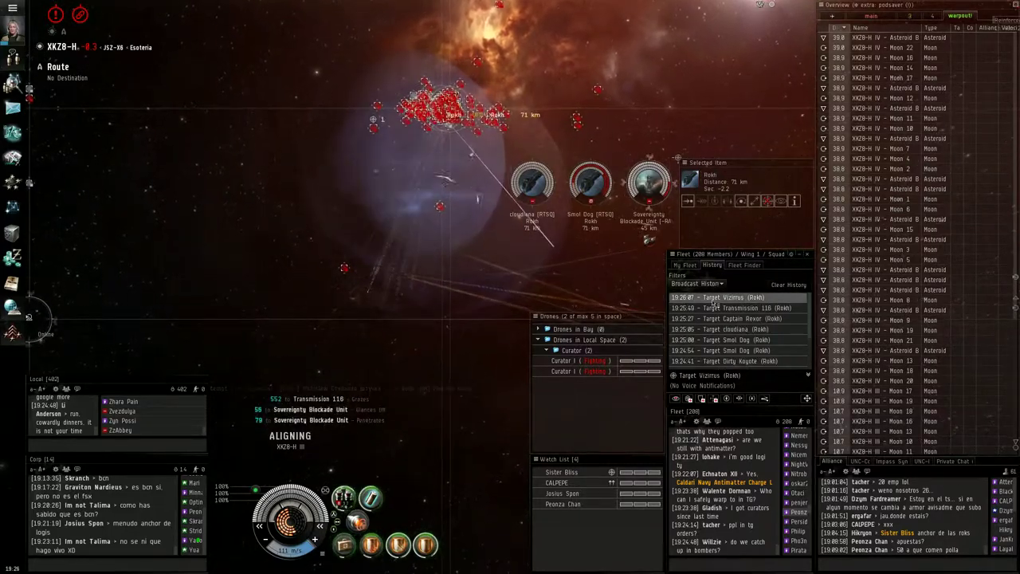
pyautogui.click(595, 297)
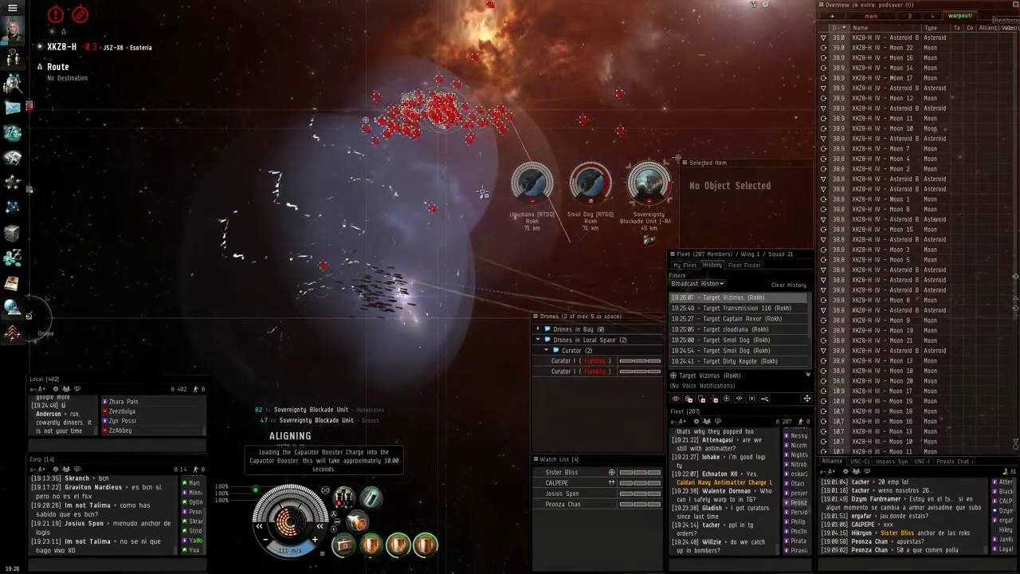
pyautogui.keyDown('ctrl'); pyautogui.click(365, 126); pyautogui.keyUp('ctrl')
pyautogui.click(473, 186)
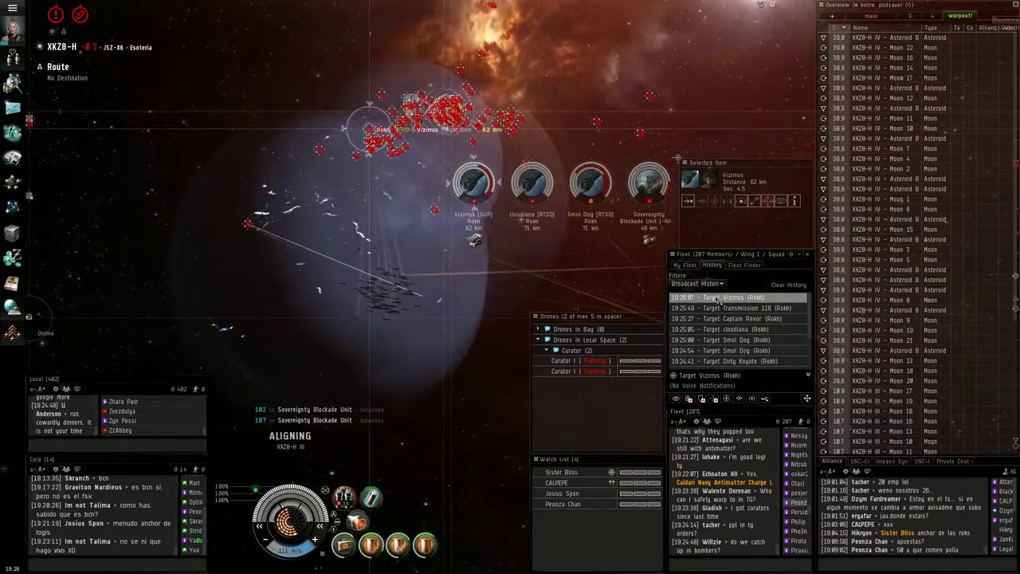
# Check the in-space Planets menu, then select the locked target Smol Dog
pyautogui.rightClick(528, 269)
pyautogui.moveTo(582, 299)
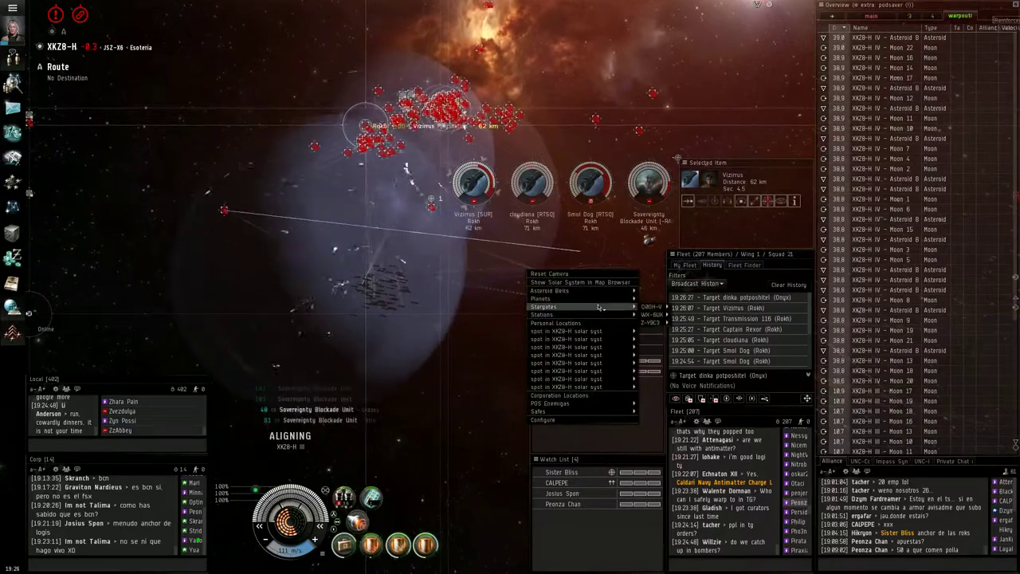
pyautogui.moveTo(654, 314)
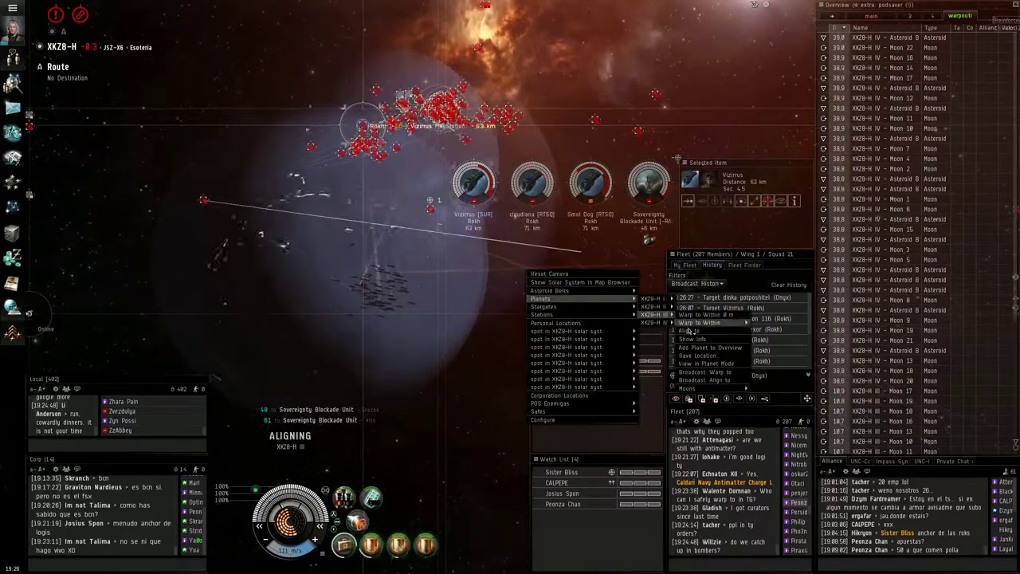
pyautogui.click(688, 330)
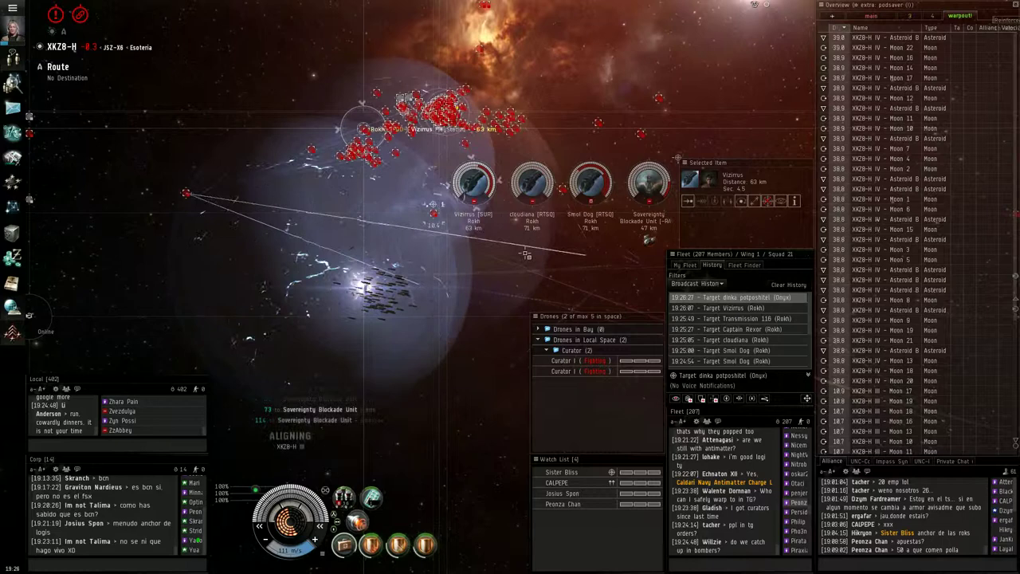
pyautogui.click(590, 185)
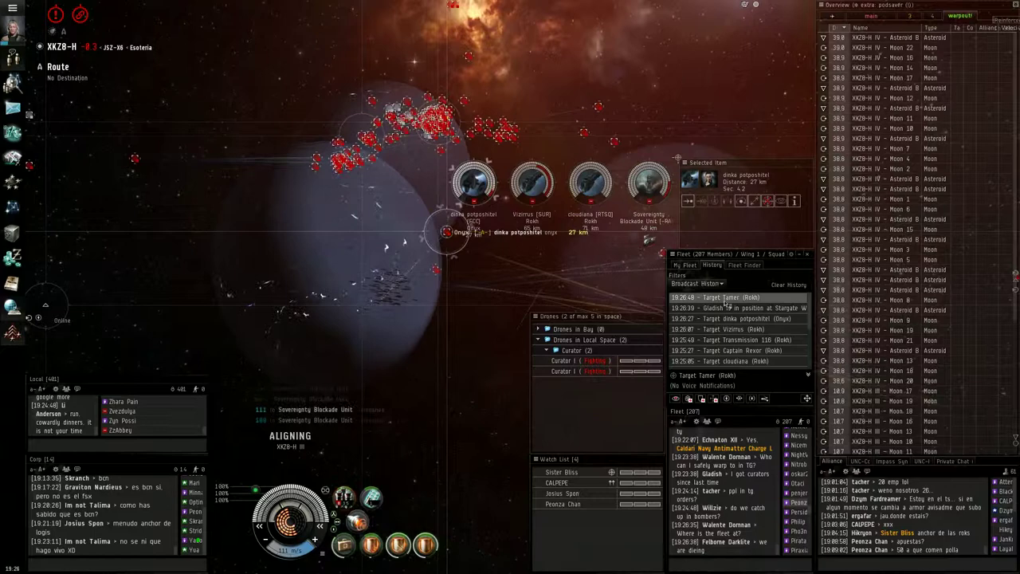
# Unlock cloudiana and lock Tamer's broadcast Rokh at about 71 km
pyautogui.click(592, 191)
pyautogui.click(753, 201)
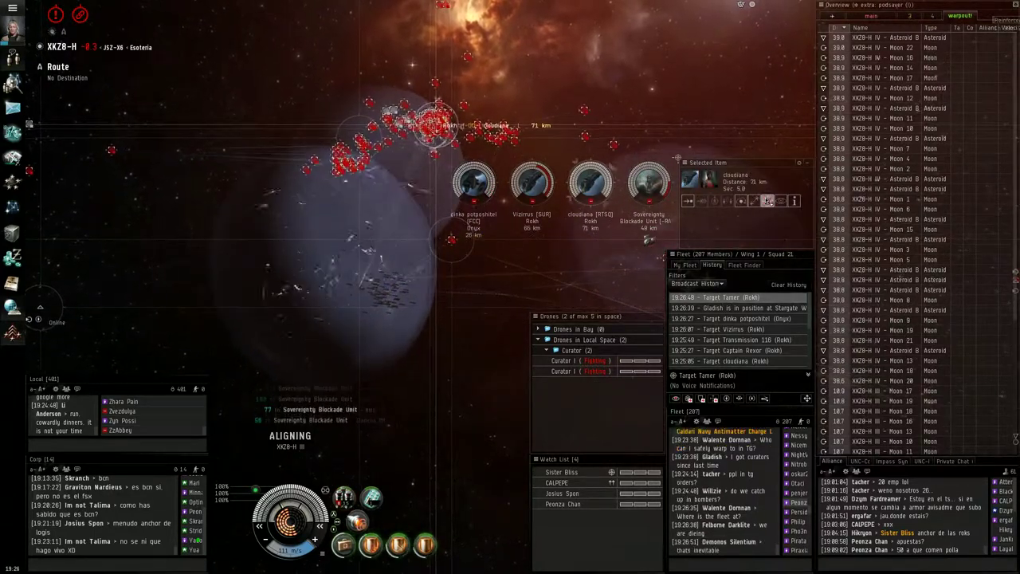
pyautogui.keyDown('ctrl'); pyautogui.click(730, 298); pyautogui.keyUp('ctrl')
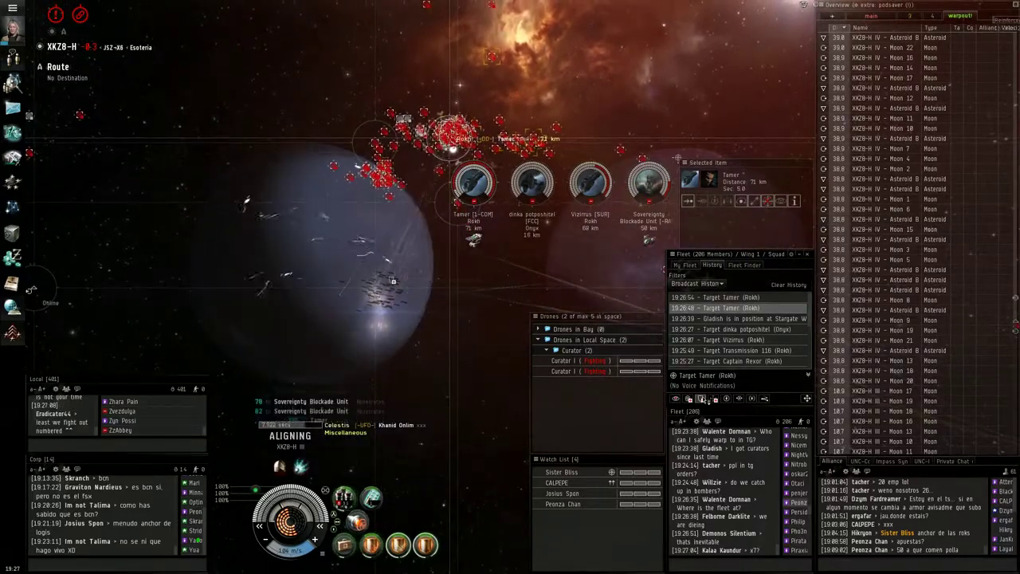
# Try warping to XKZ8-H III within 0 m, retrying after the warp-disruption warning
pyautogui.rightClick(566, 275)
pyautogui.moveTo(586, 303)
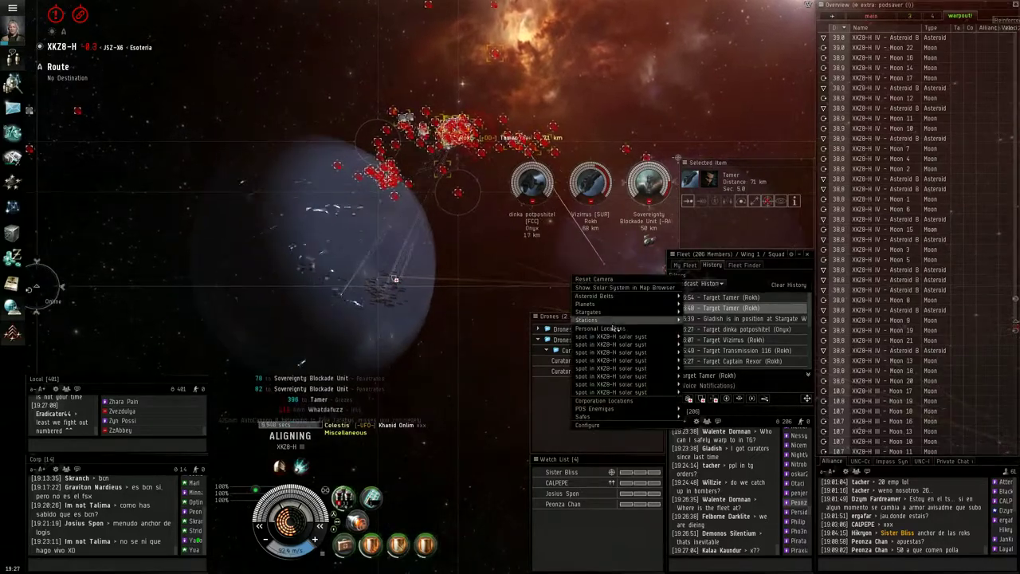
pyautogui.moveTo(700, 320)
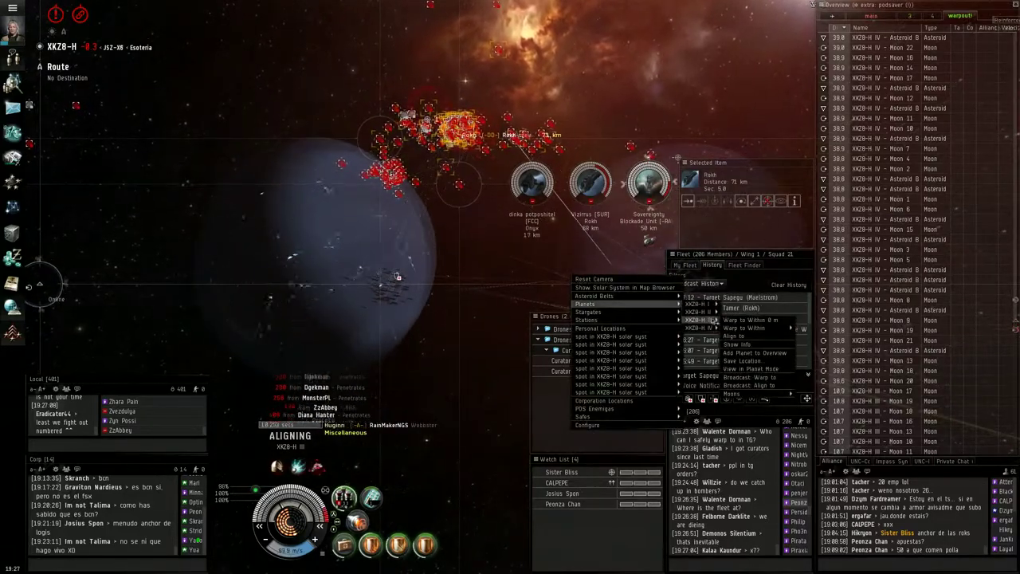
pyautogui.click(741, 321)
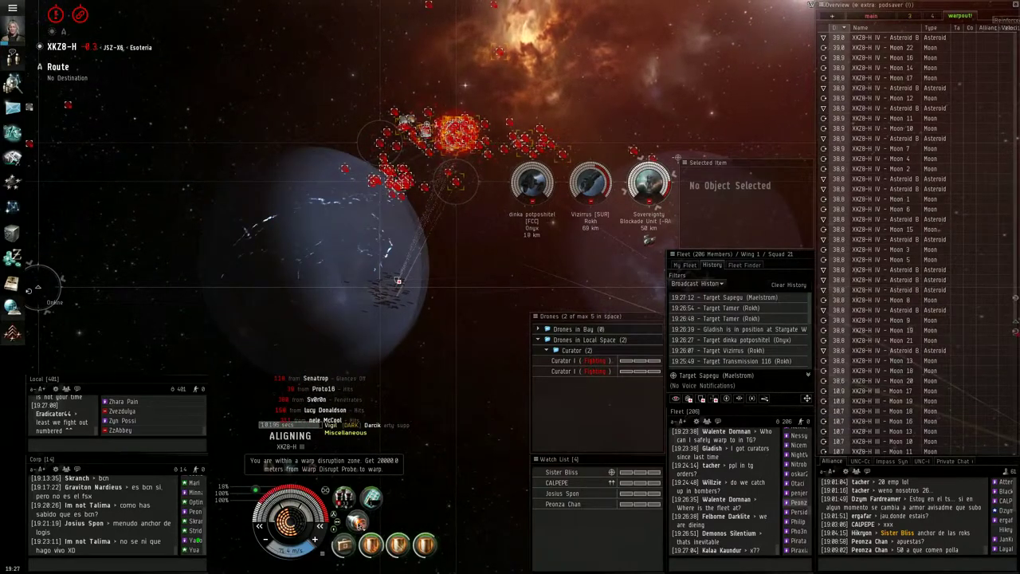
pyautogui.rightClick(445, 379)
pyautogui.moveTo(577, 425)
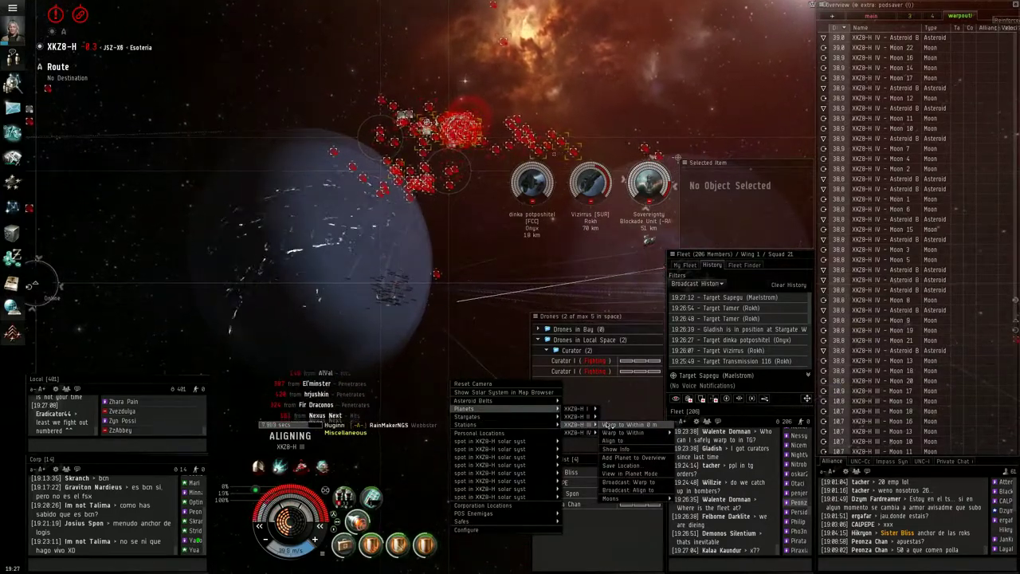
pyautogui.click(608, 425)
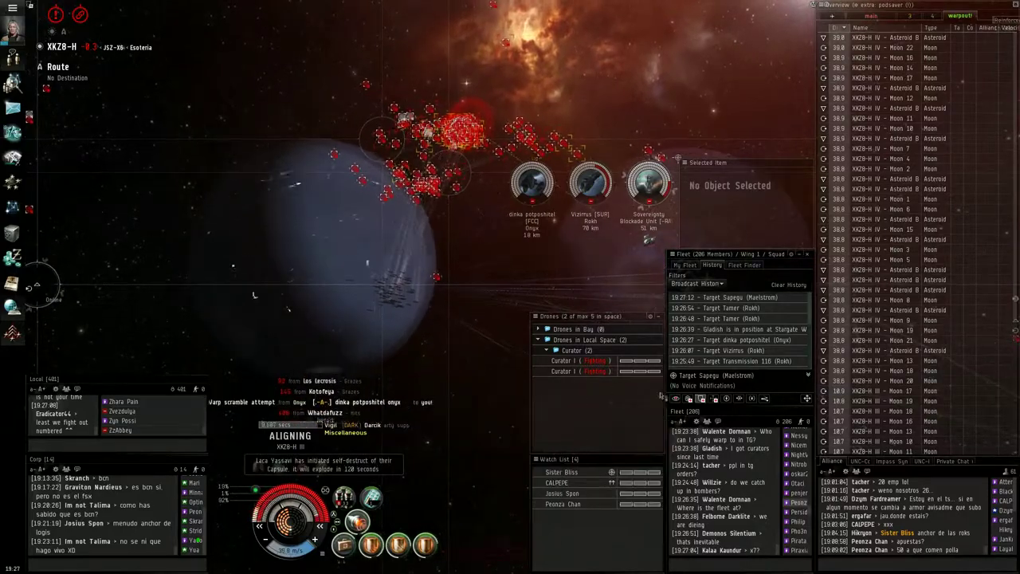
pyautogui.rightClick(480, 368)
pyautogui.moveTo(510, 396)
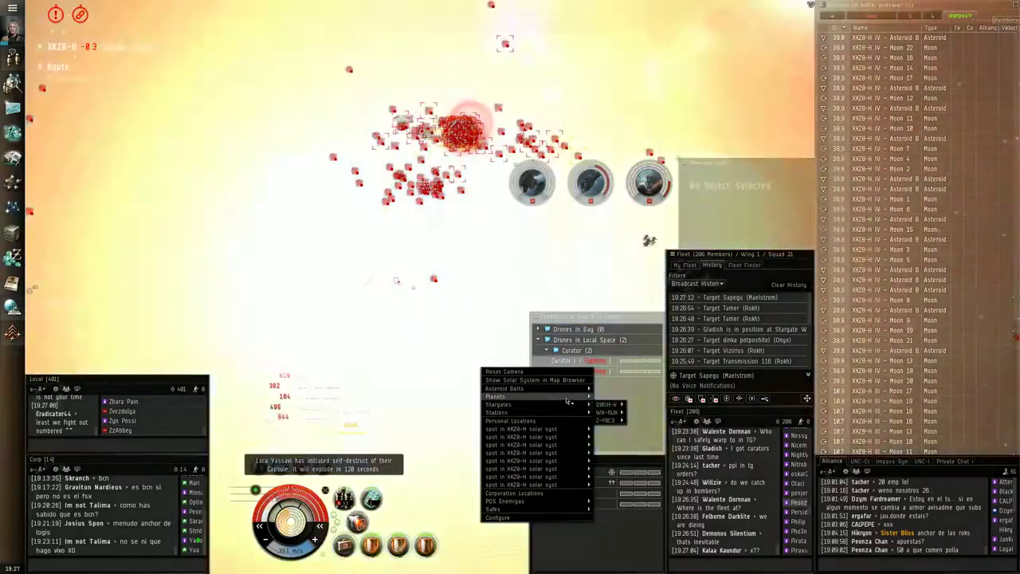
pyautogui.moveTo(608, 412)
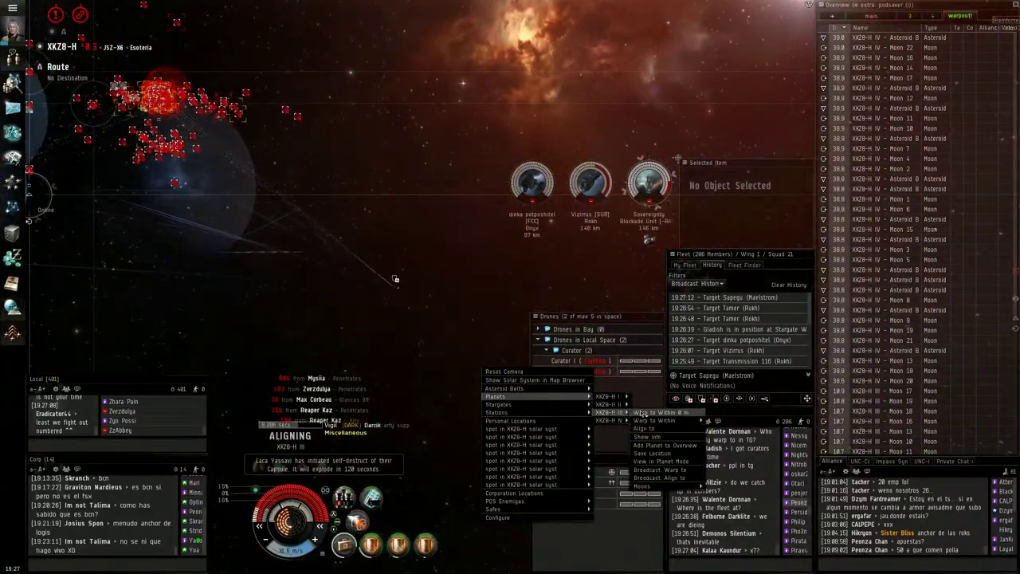
pyautogui.click(642, 413)
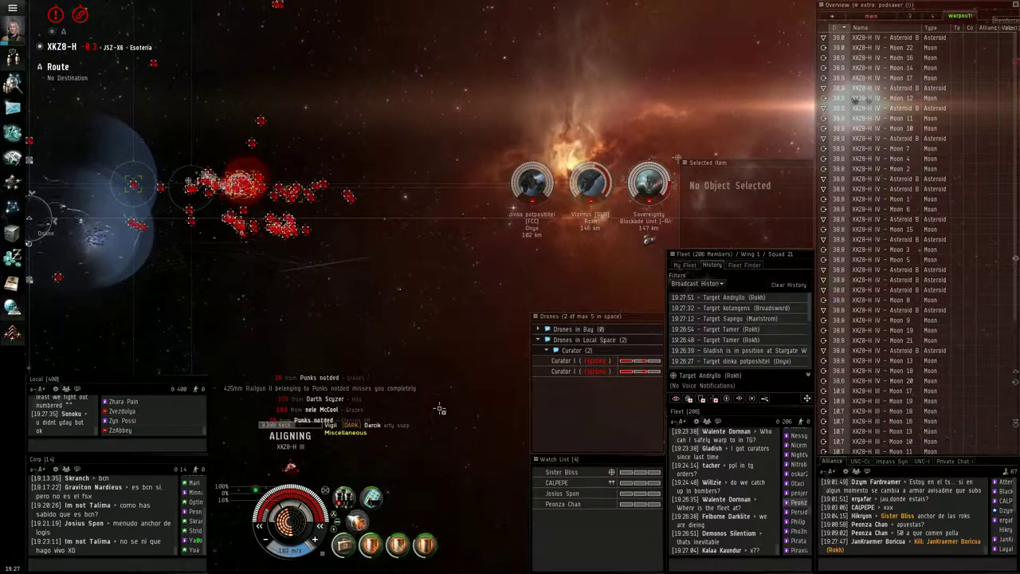
# Warp within 0 m to the saved Personal Location spot in XKZ8-H, 8 AU away
pyautogui.rightClick(441, 409)
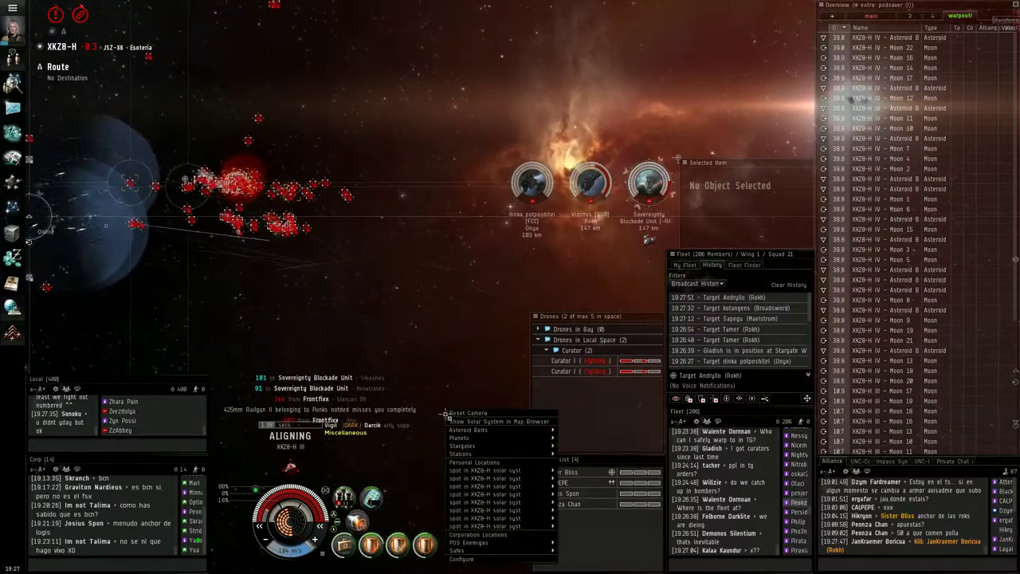
pyautogui.moveTo(484, 478)
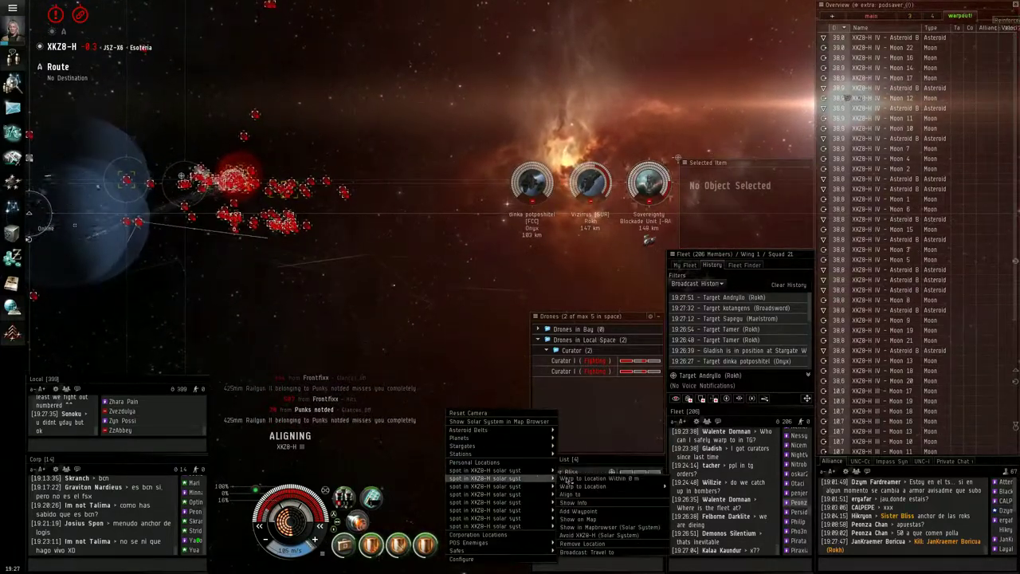
pyautogui.click(585, 480)
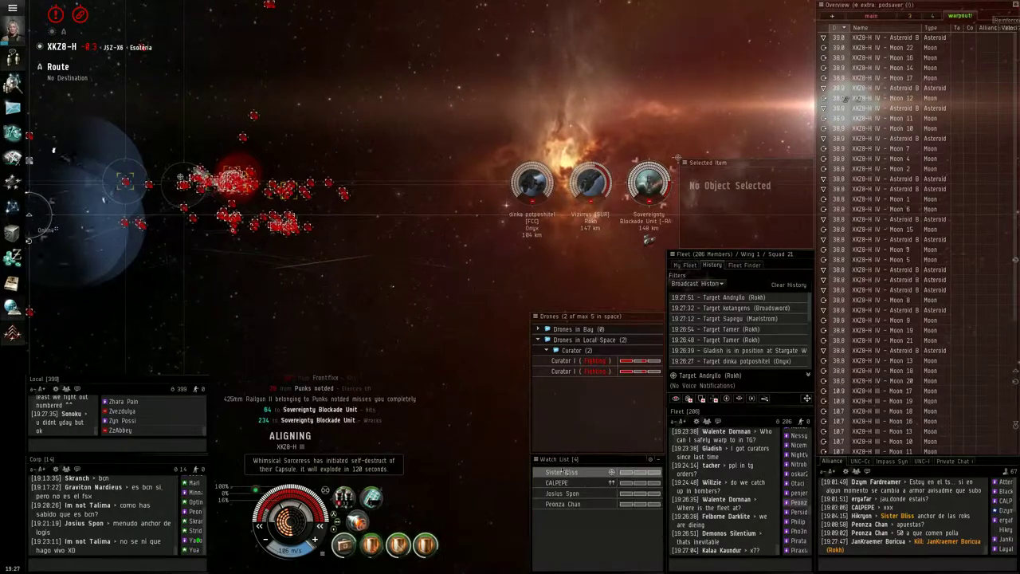
pyautogui.rightClick(458, 373)
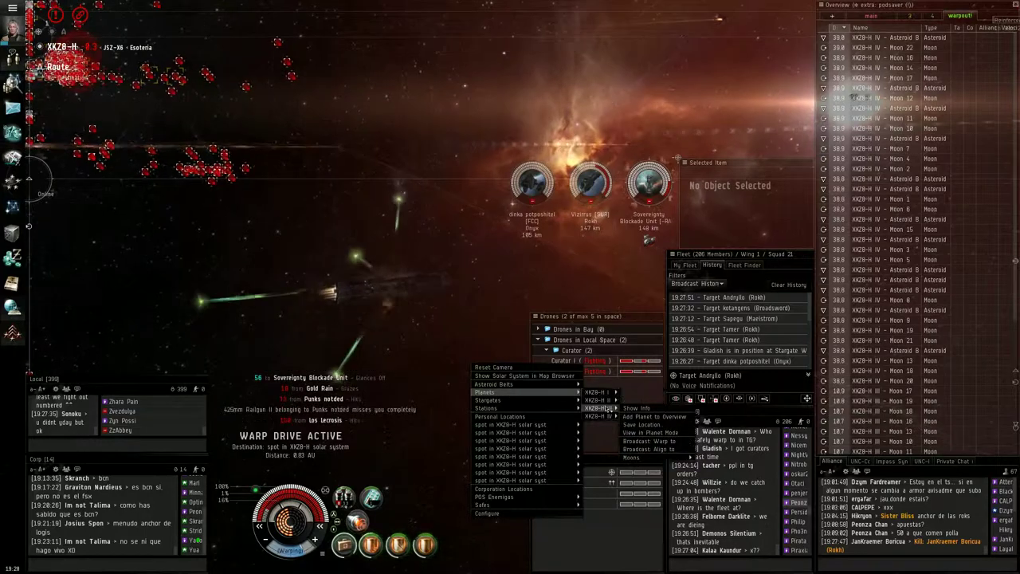
pyautogui.moveTo(600, 408)
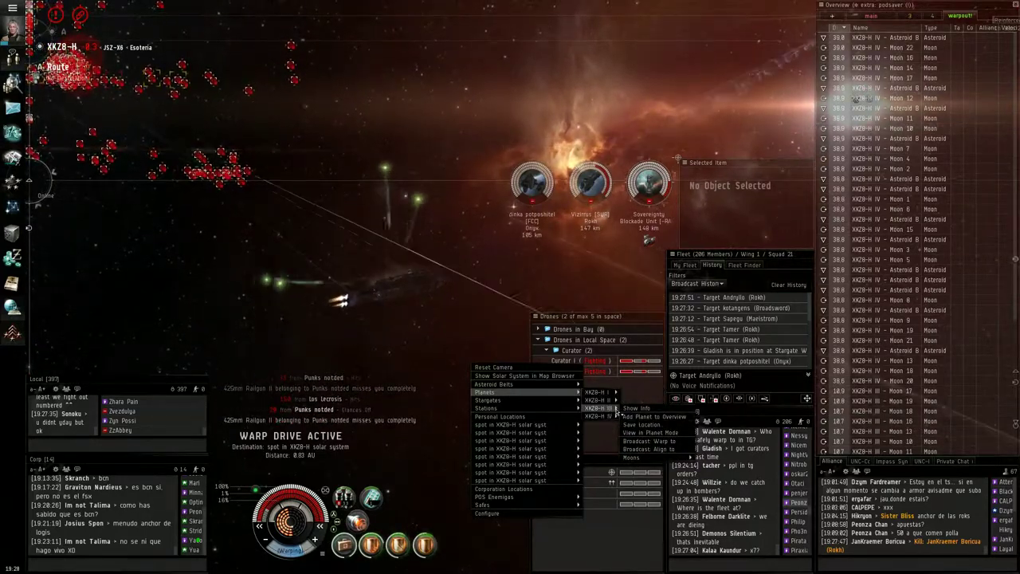
pyautogui.click(455, 335)
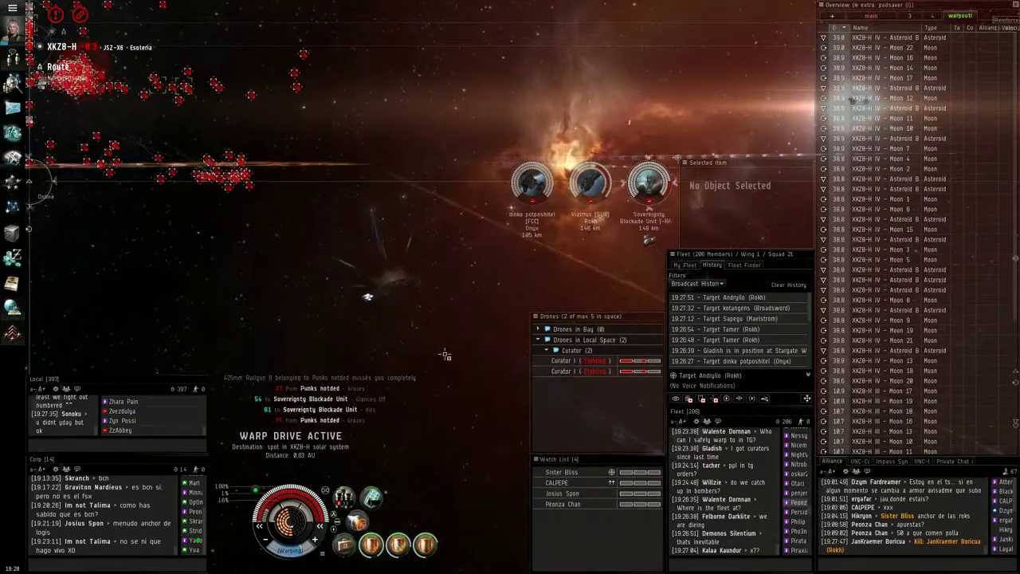